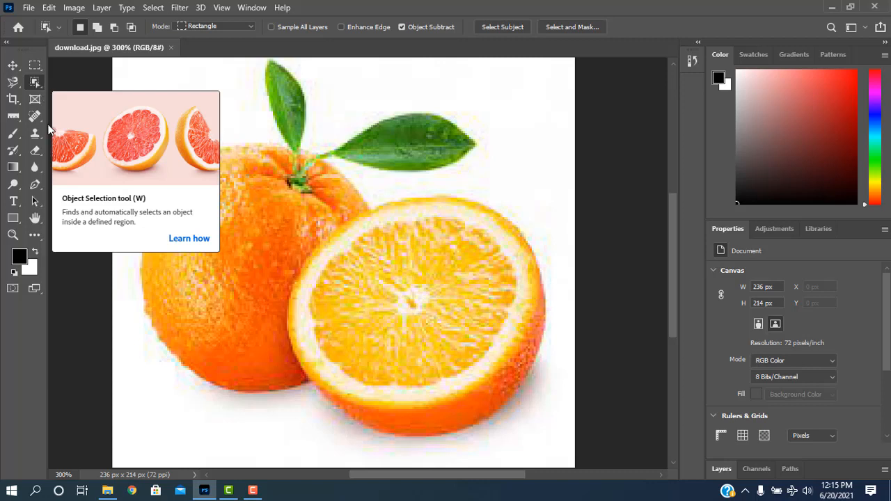
pyautogui.rightClick(39, 87)
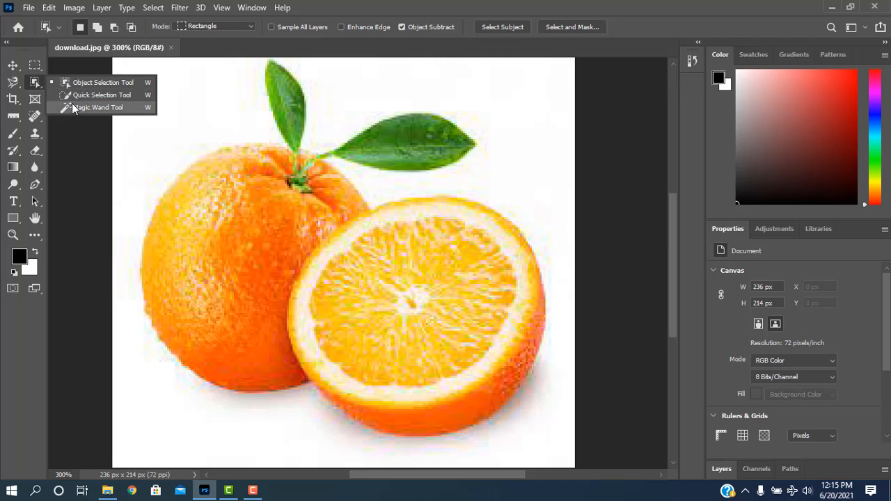
pyautogui.click(36, 86)
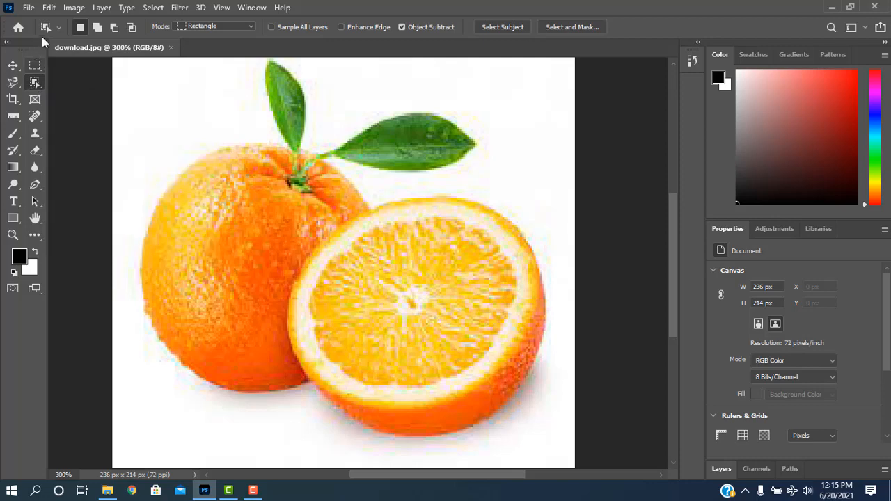
pyautogui.click(28, 8)
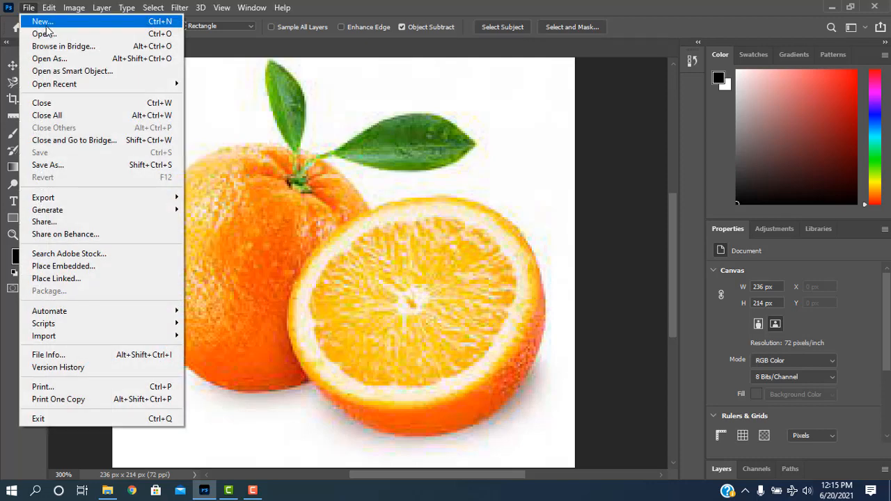
pyautogui.click(47, 25)
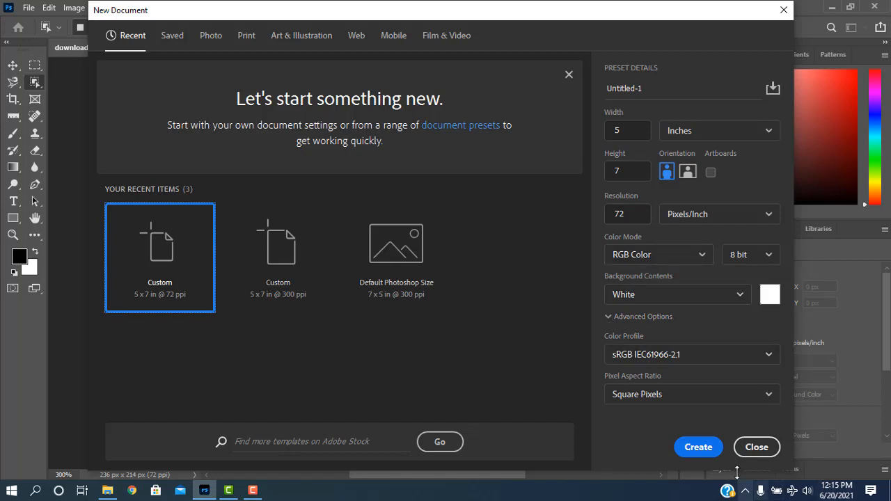
pyautogui.click(698, 446)
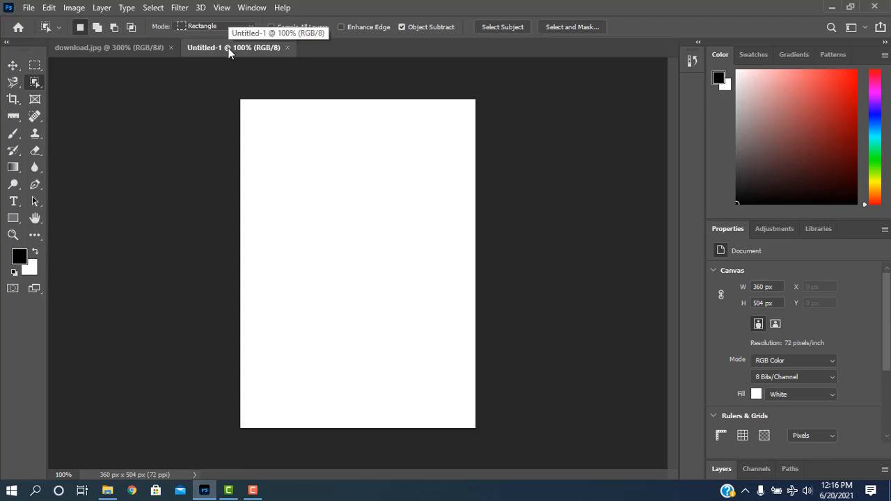
pyautogui.click(288, 47)
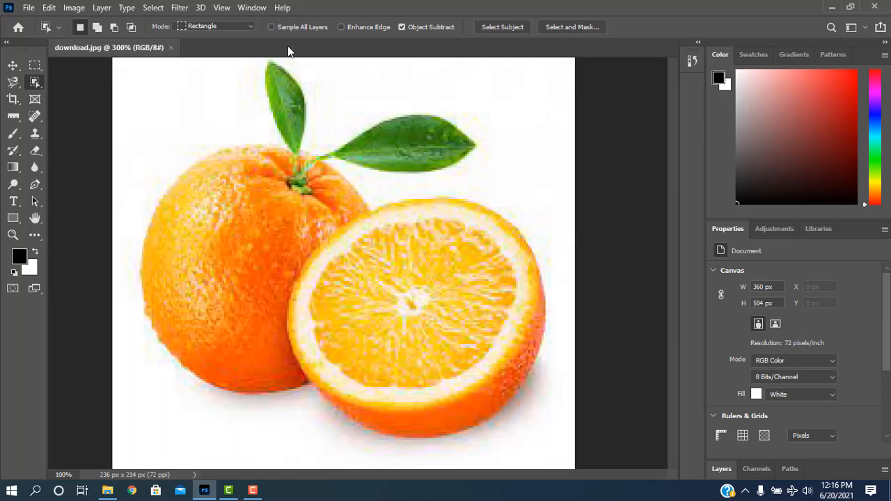
# Step: Create a new 5 x 7 inch, 72 ppi RGB document with a white background, named "Redesign Engineering"
pyautogui.click(28, 9)
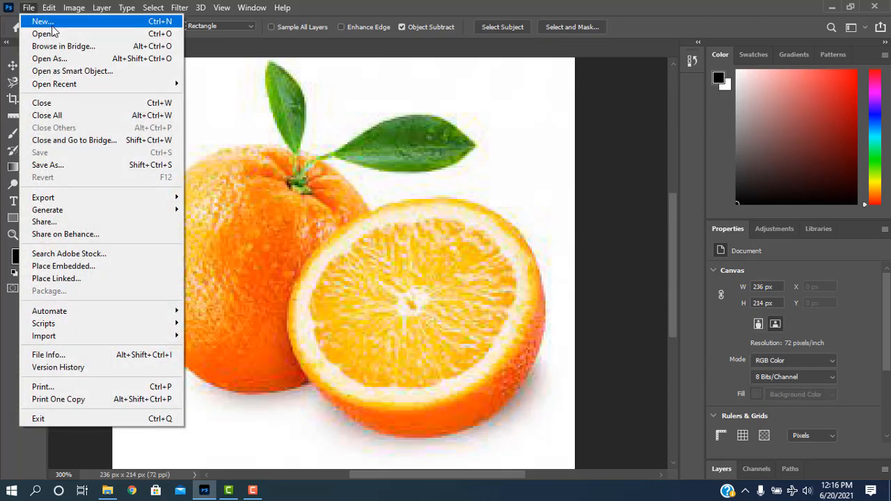
pyautogui.click(36, 21)
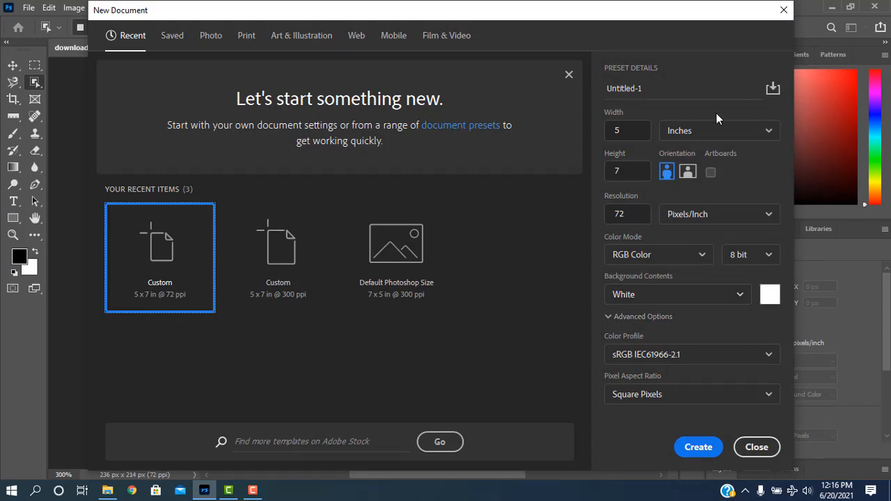
pyautogui.click(648, 88)
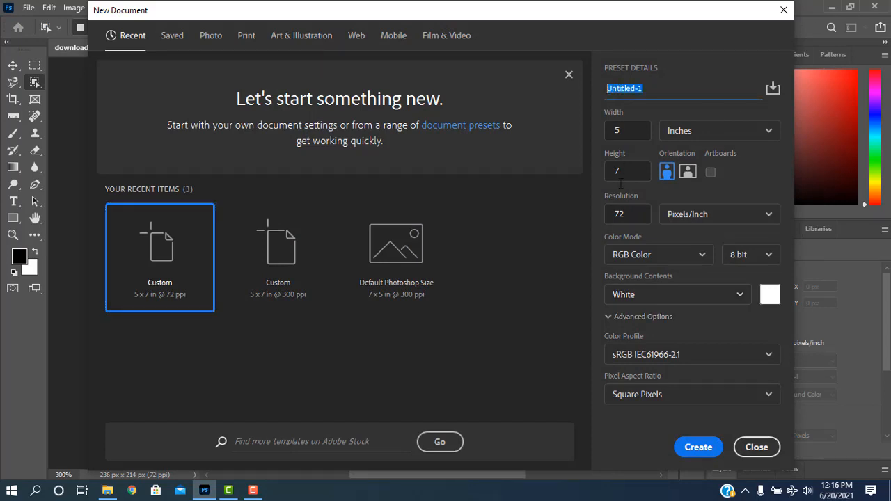
pyautogui.write('Redesign Engineering')
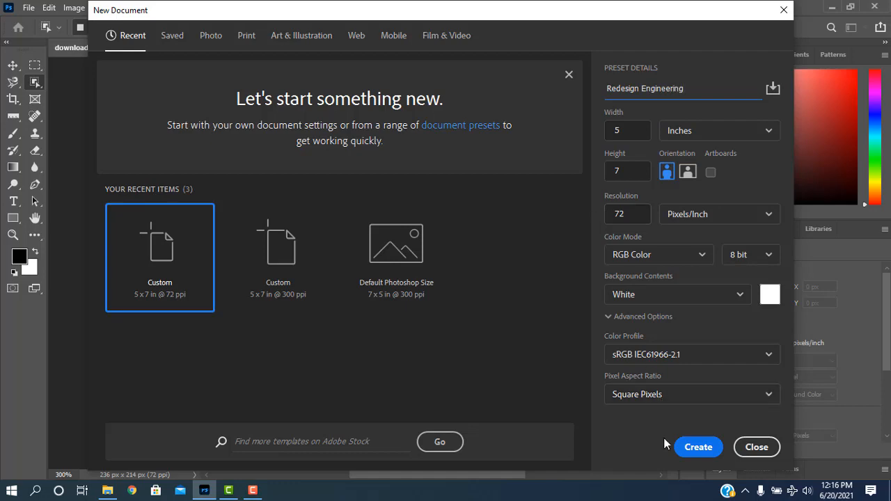
pyautogui.click(686, 447)
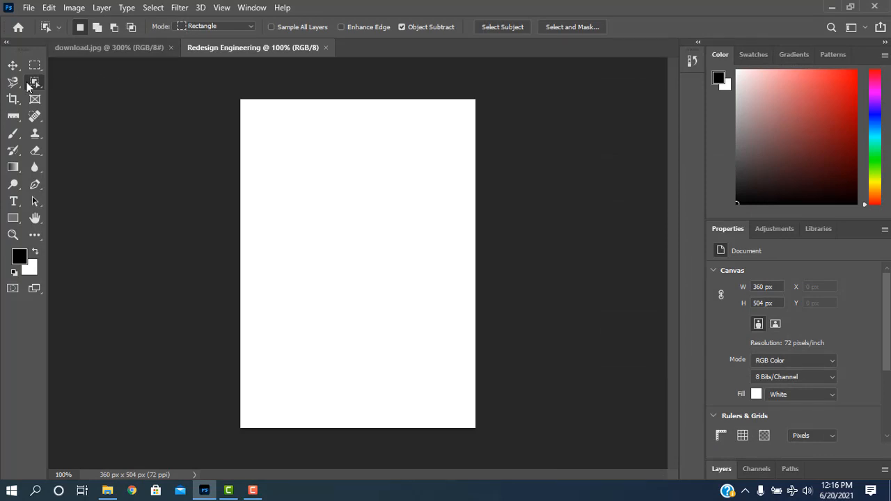
pyautogui.click(80, 47)
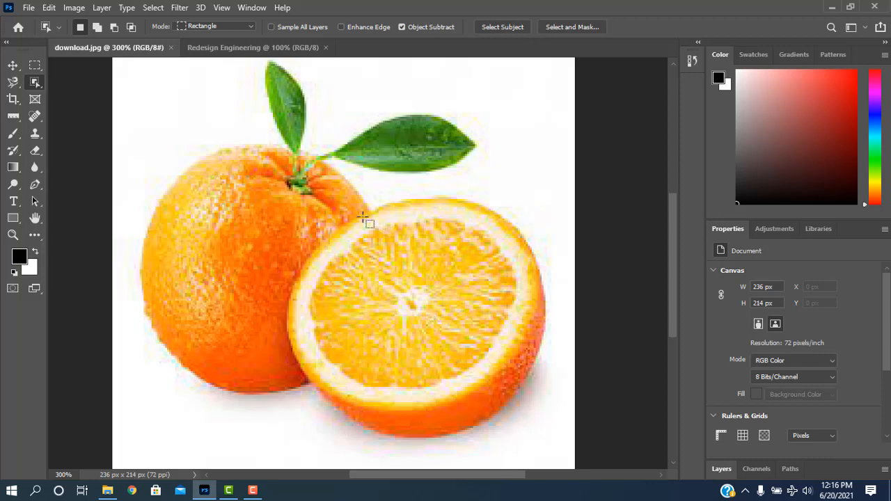
pyautogui.click(28, 7)
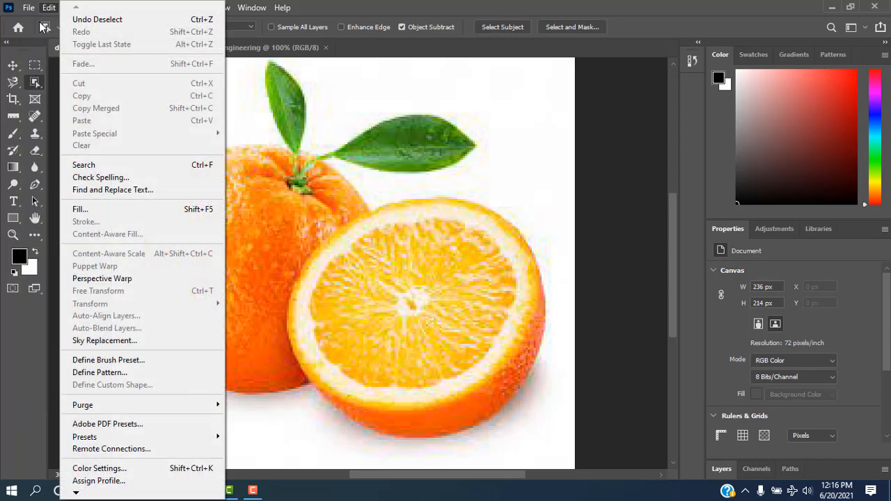
pyautogui.click(39, 33)
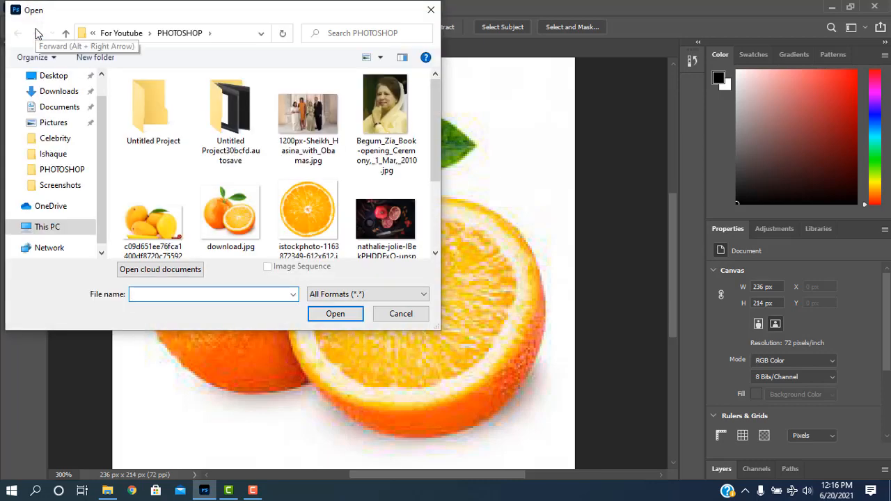
pyautogui.click(300, 224)
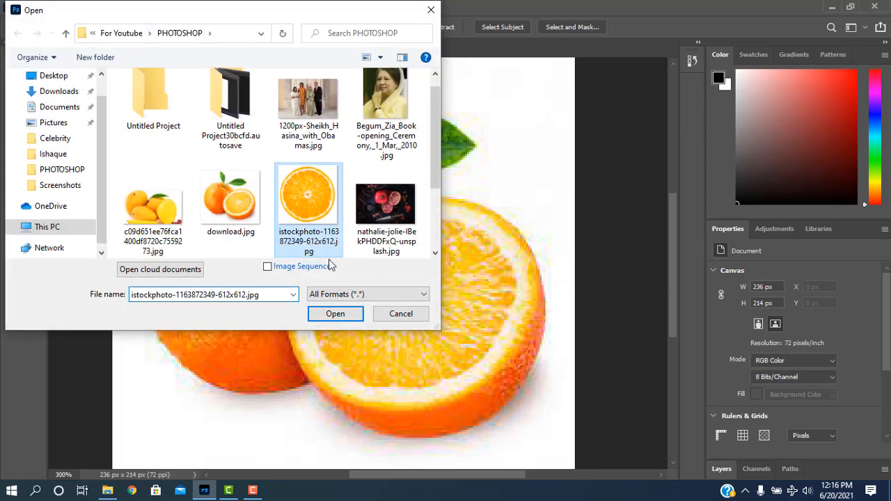
pyautogui.click(337, 316)
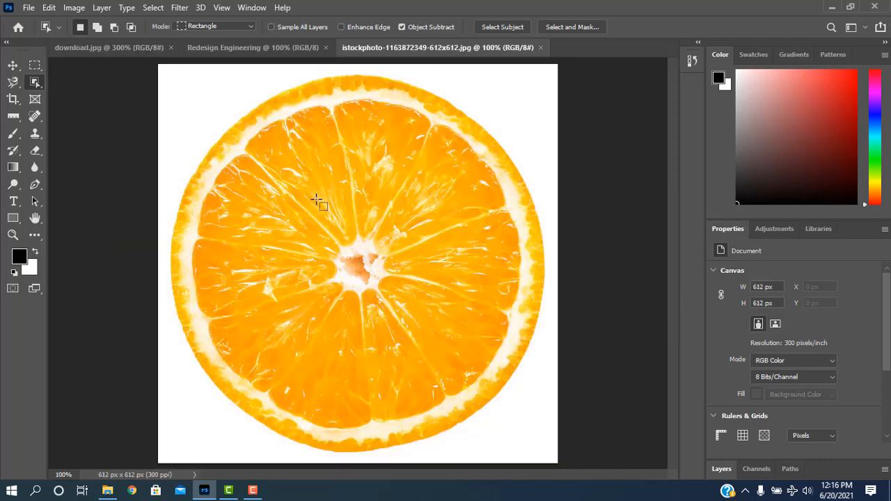
# Step: Try to select the orange slice with the Object Selection tool, clearing the selection after each attempt
pyautogui.rightClick(32, 84)
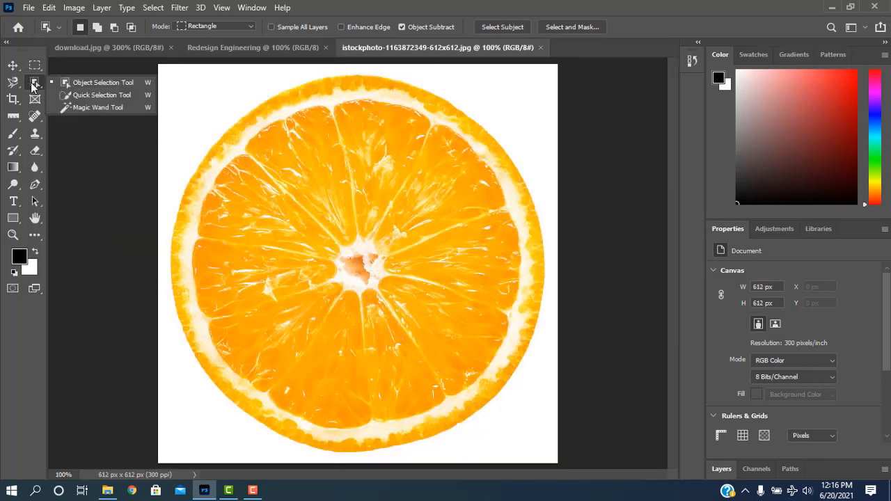
pyautogui.click(87, 83)
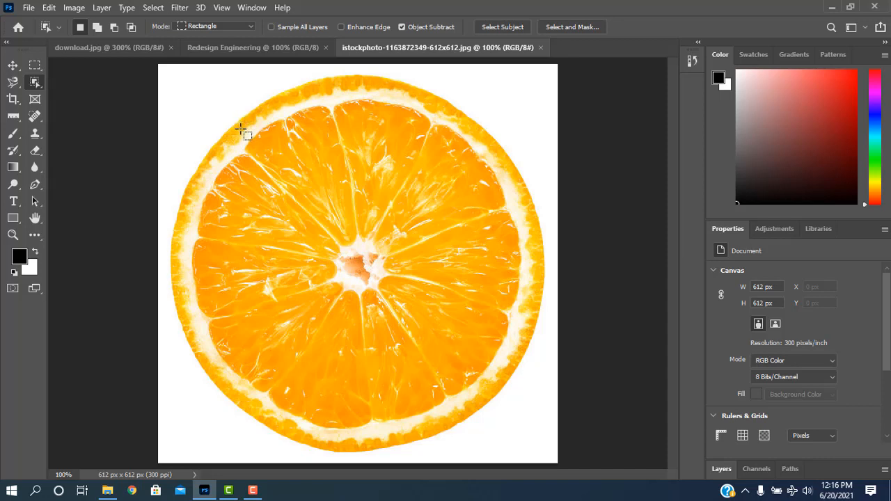
pyautogui.moveTo(241, 129); pyautogui.dragTo(485, 406)
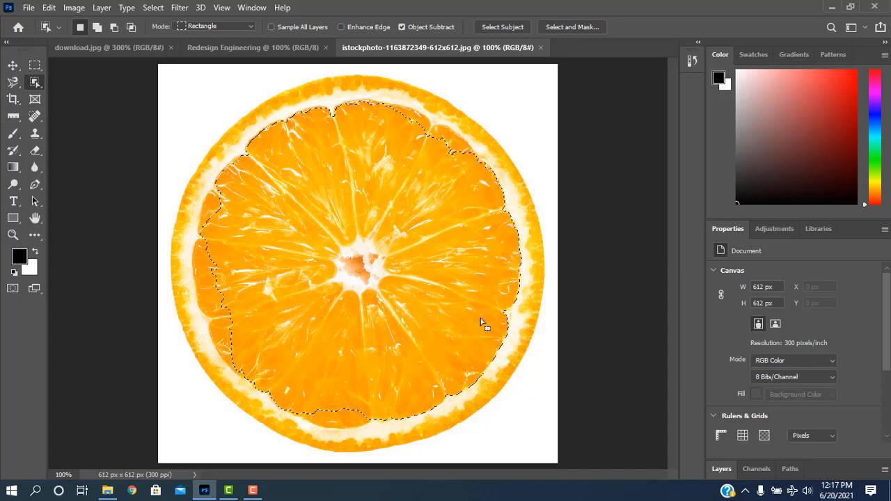
pyautogui.hotkey('ctrl', 'd')
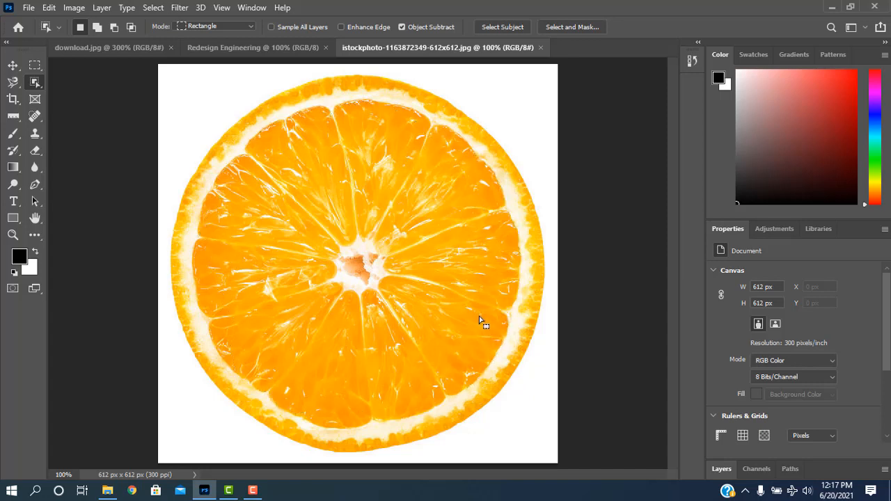
pyautogui.moveTo(235, 126); pyautogui.dragTo(481, 436)
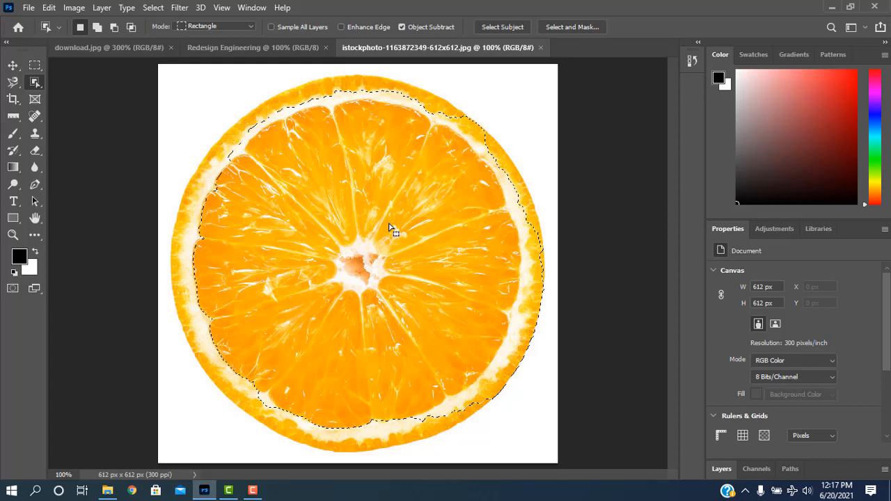
pyautogui.hotkey('ctrl', 'd')
# Step: Select the whole orange slice including its peel with the Object Selection tool and copy it
pyautogui.moveTo(196, 88); pyautogui.dragTo(503, 420)
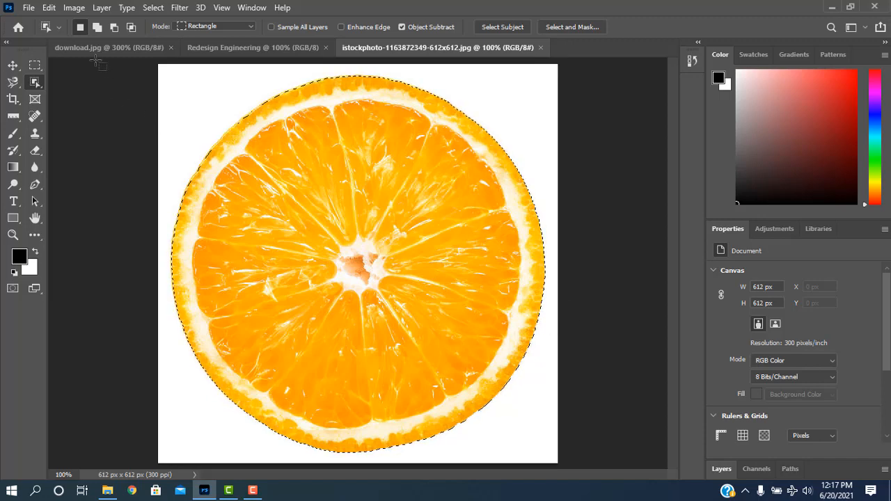
pyautogui.click(49, 7)
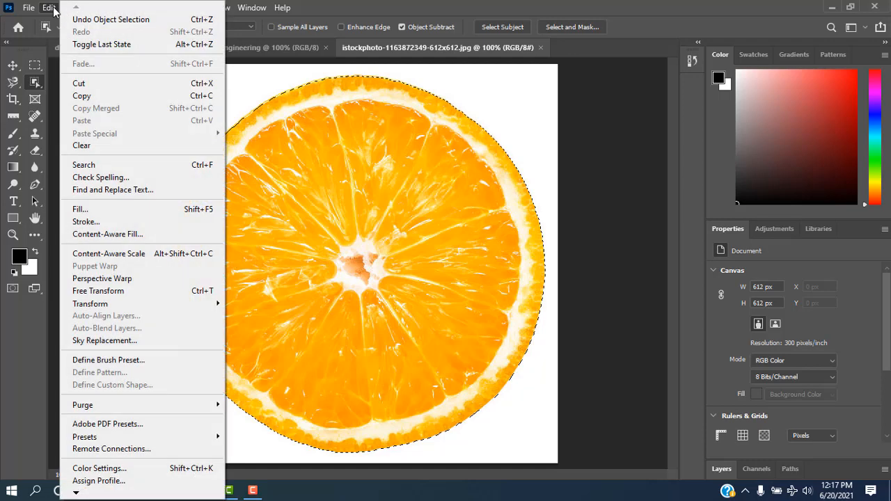
pyautogui.click(95, 96)
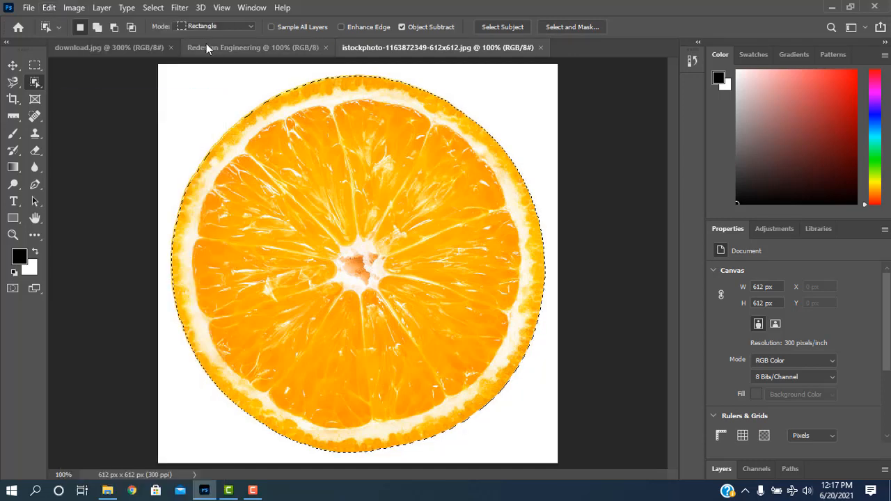
# Step: Paste the copied orange slice into the Redesign Engineering document
pyautogui.click(256, 48)
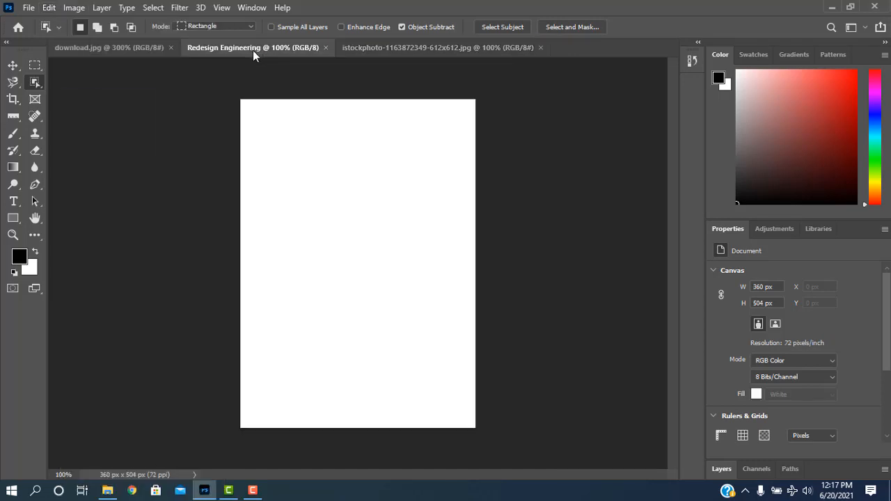
pyautogui.click(48, 8)
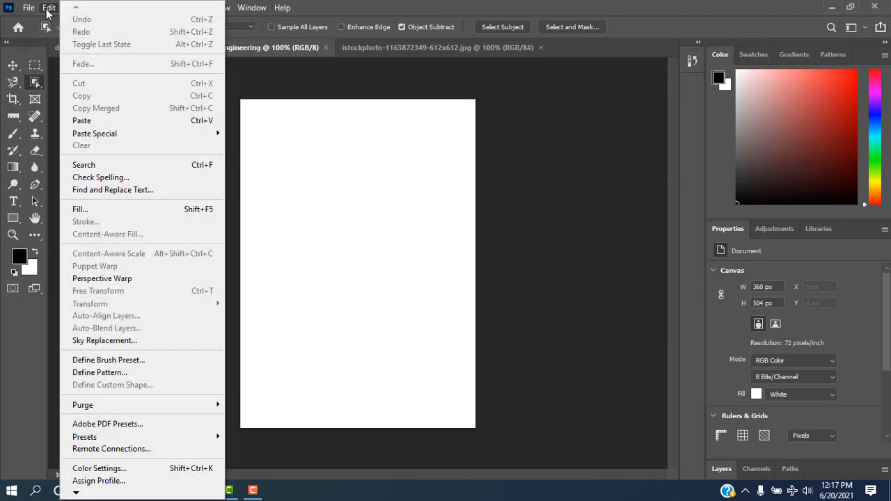
pyautogui.click(97, 121)
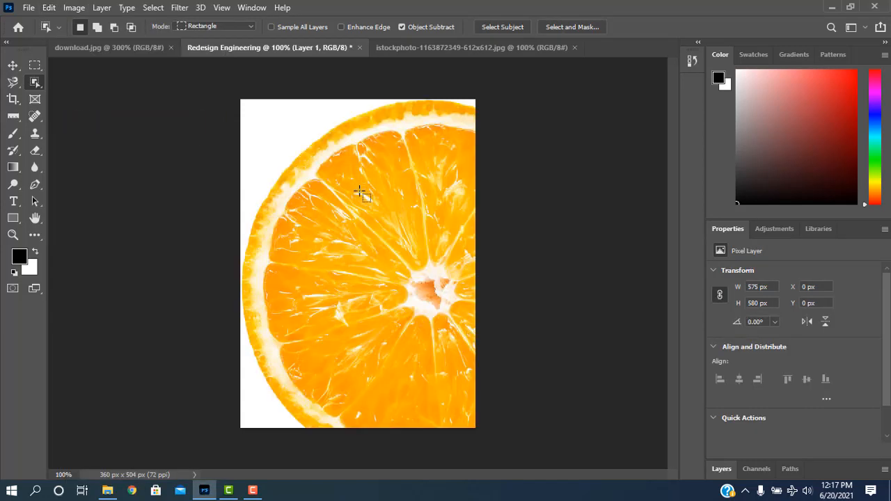
# Step: Try scaling the pasted slice to about 347 x 366 px and centring it on the page, and undo the transform and move
pyautogui.click(12, 64)
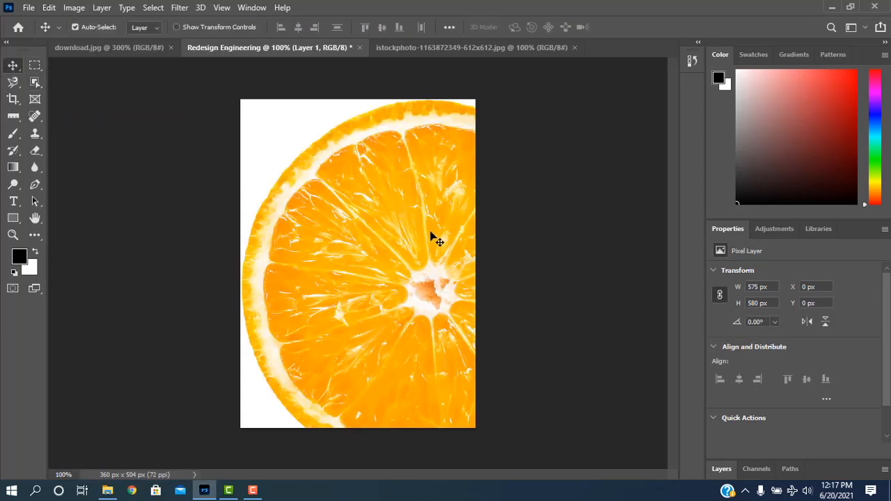
pyautogui.moveTo(429, 243); pyautogui.dragTo(386, 230)
pyautogui.press('ctrl')
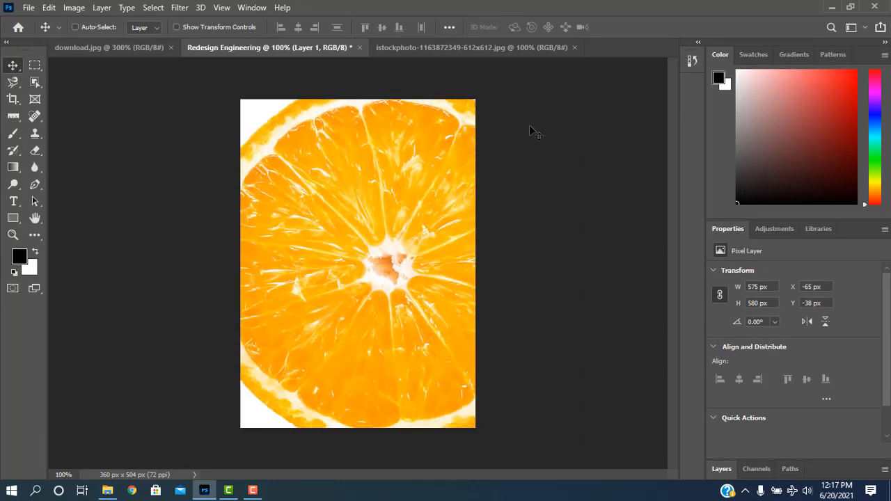
pyautogui.hotkey('ctrl', 't')
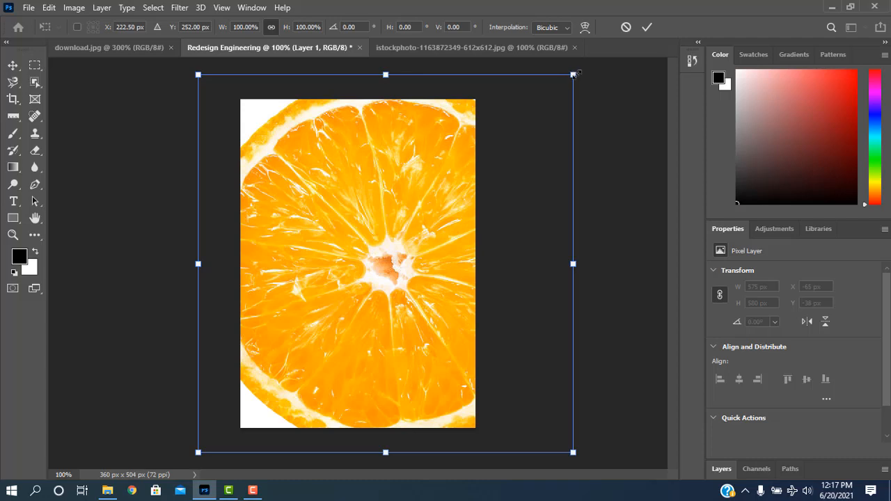
pyautogui.moveTo(569, 76); pyautogui.dragTo(498, 145)
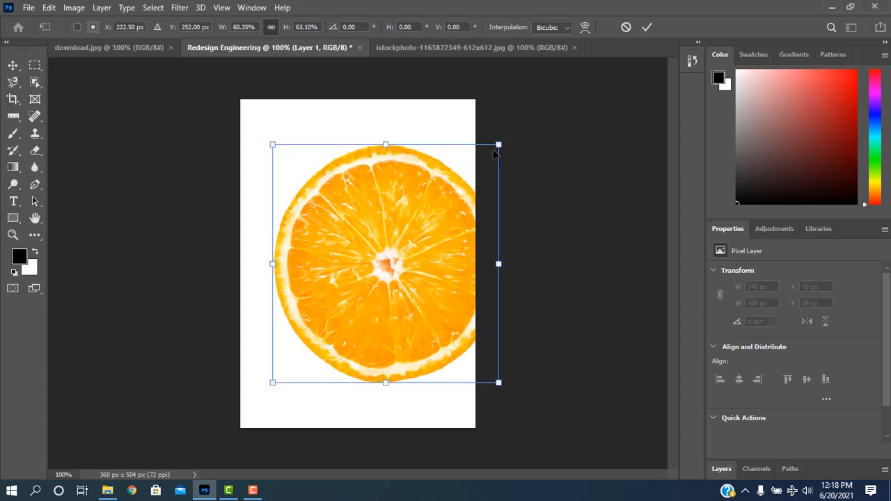
pyautogui.moveTo(346, 246); pyautogui.dragTo(322, 239)
pyautogui.rightClick(13, 70)
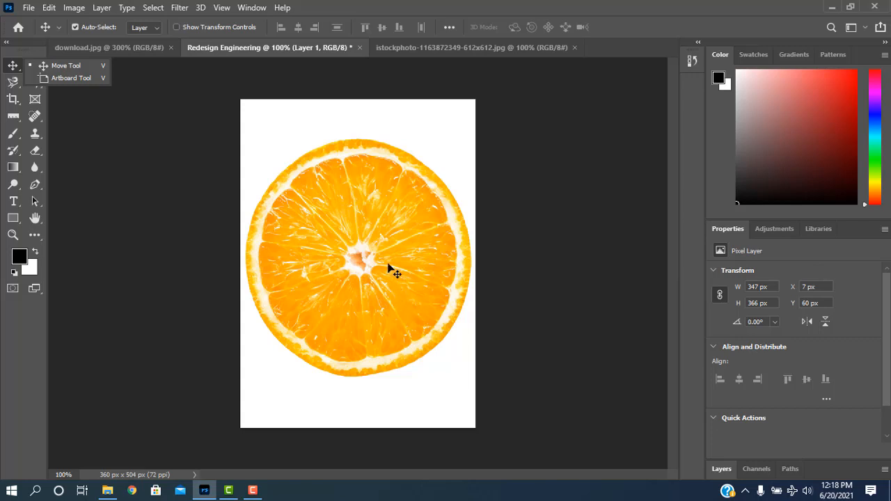
pyautogui.hotkey('ctrl', 'z')
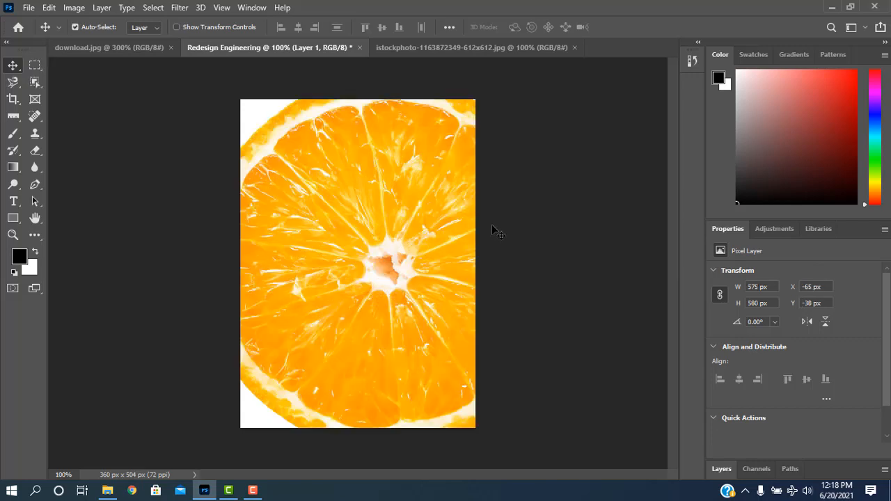
pyautogui.hotkey('ctrl', 'z')
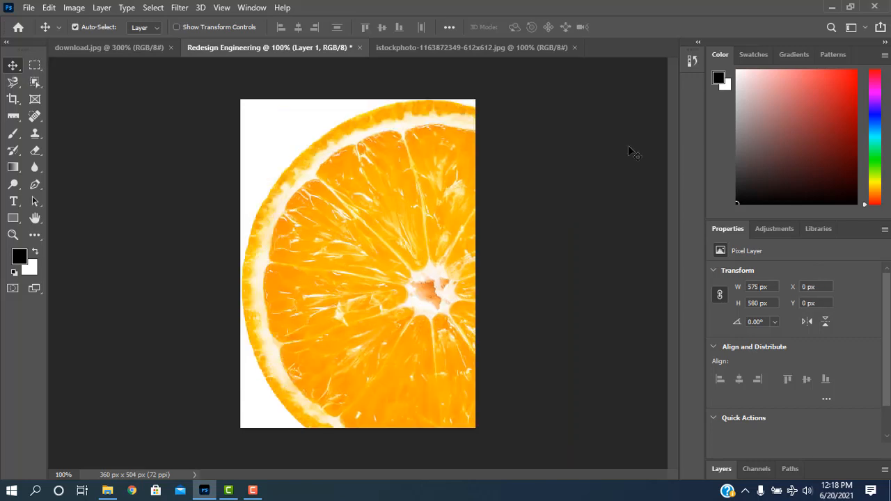
# Step: Revert the Redesign Engineering document to its initial blank state and clear the selection in the orange photo
pyautogui.click(692, 61)
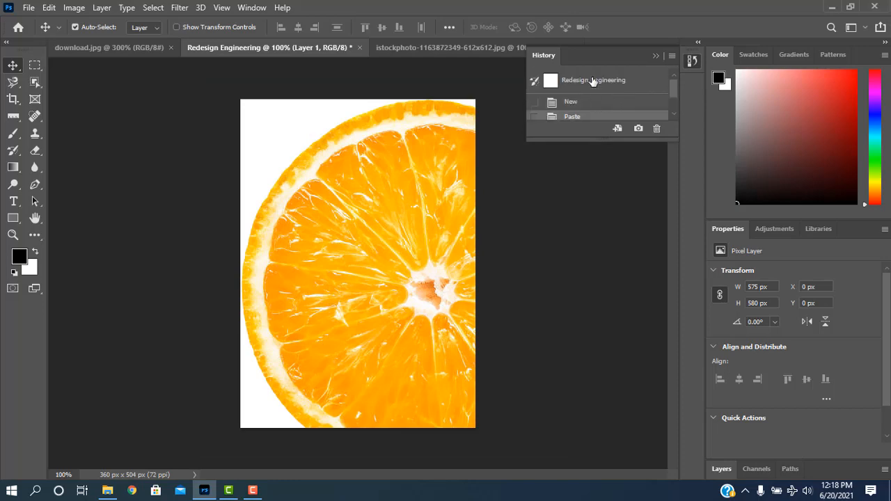
pyautogui.click(592, 82)
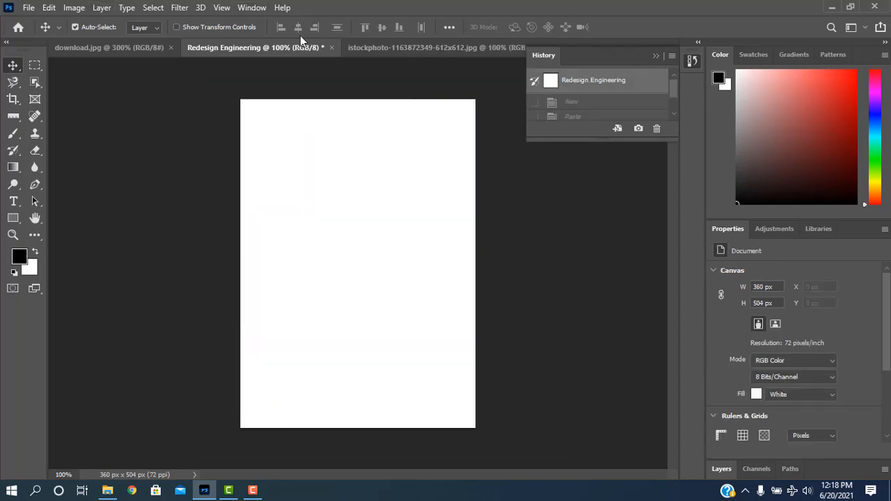
pyautogui.click(372, 51)
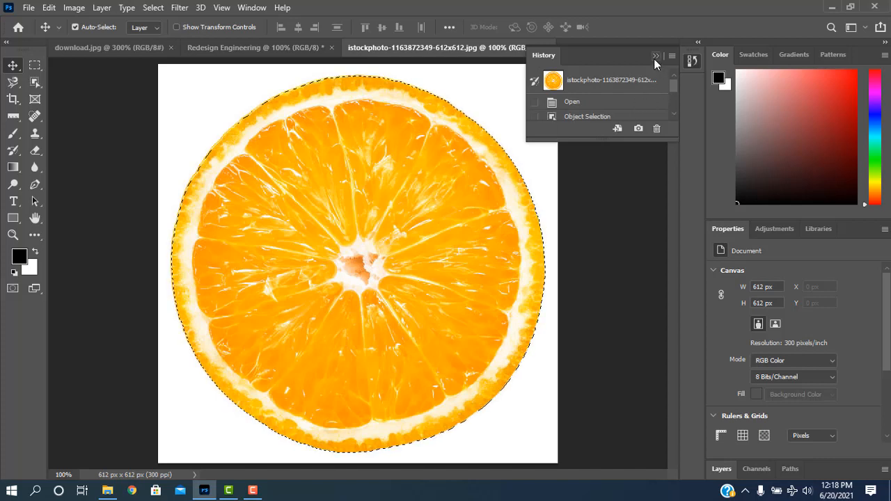
pyautogui.hotkey('ctrl', 'd')
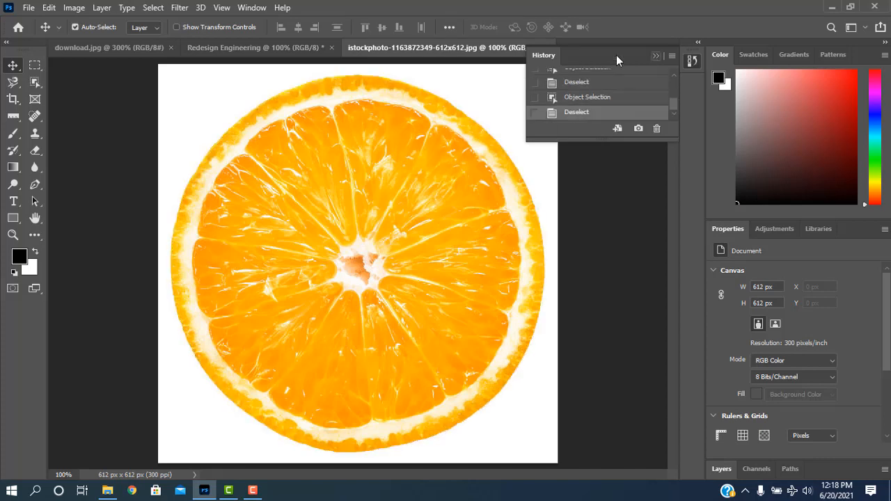
# Step: Select all the orange flesh inside the white rind of the photo with the Quick Selection tool
pyautogui.click(35, 82)
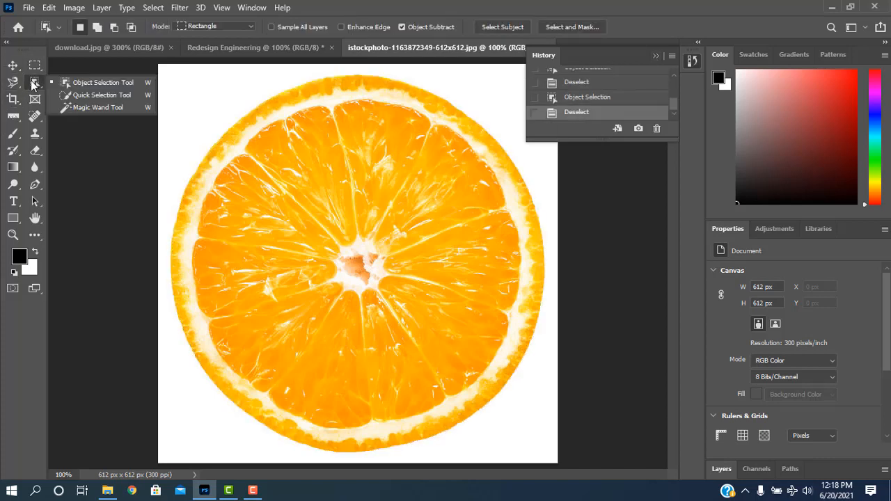
pyautogui.click(70, 95)
pyautogui.click(351, 202)
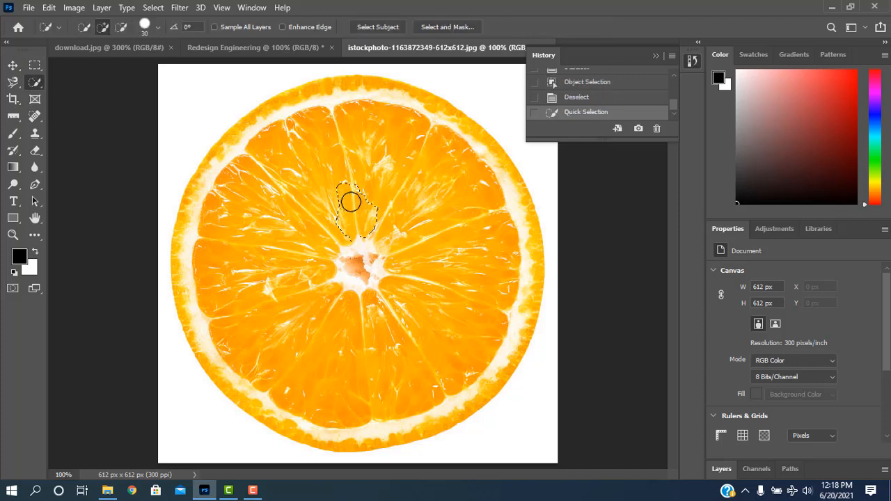
pyautogui.click(305, 243)
pyautogui.click(398, 324)
pyautogui.click(412, 218)
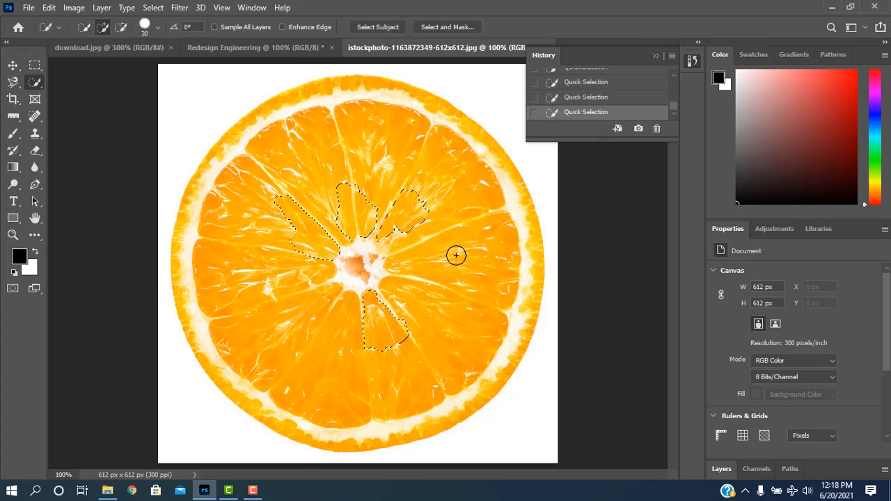
pyautogui.moveTo(456, 255)
pyautogui.mouseDown()
pyautogui.moveTo(397, 352)
pyautogui.moveTo(325, 329)
pyautogui.moveTo(290, 297)
pyautogui.moveTo(283, 276)
pyautogui.moveTo(292, 183)
pyautogui.moveTo(340, 130)
pyautogui.moveTo(420, 186)
pyautogui.mouseUp()
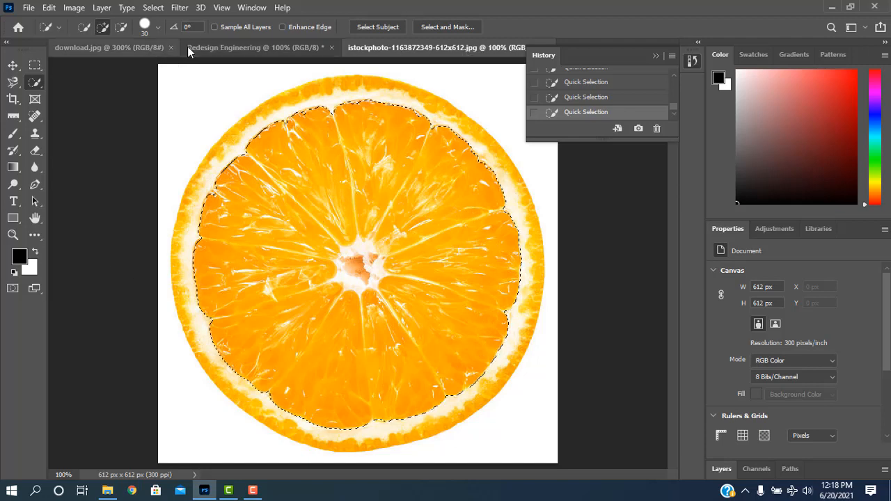
# Step: Paste the copied orange flesh into the Redesign Engineering document and move it to about X -87 px, Y 18 px
pyautogui.click(209, 48)
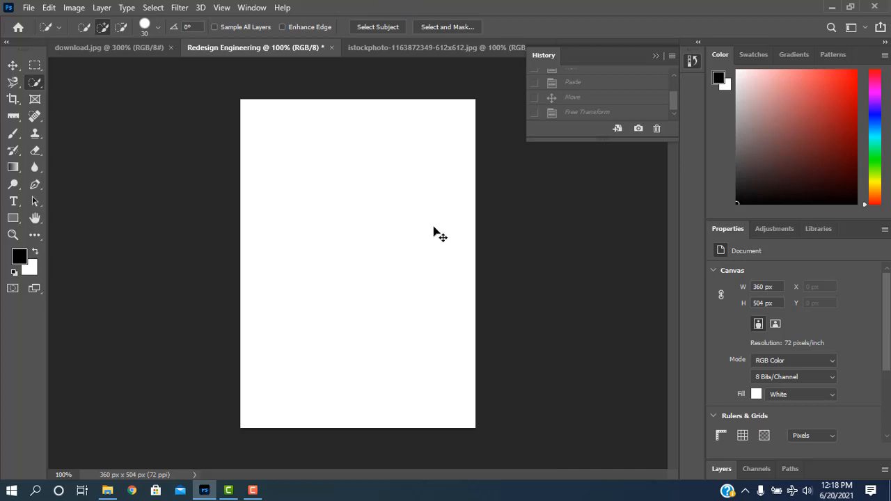
pyautogui.hotkey('ctrl', 'v')
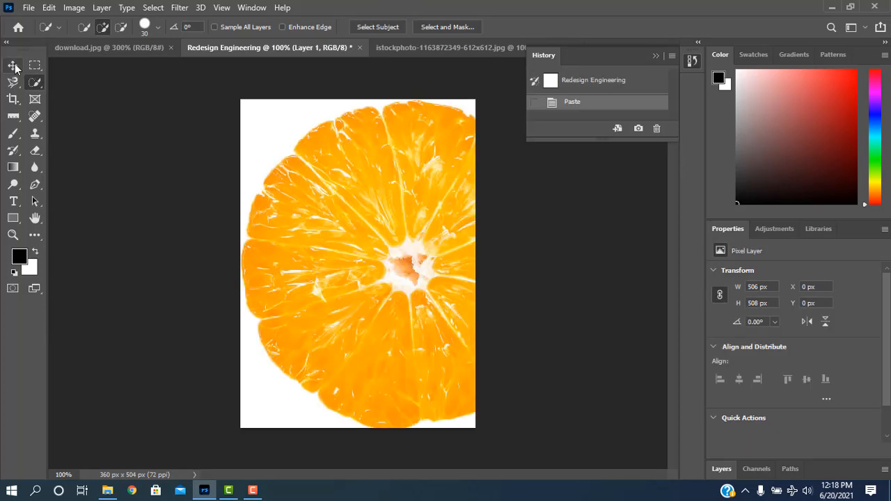
pyautogui.click(13, 65)
pyautogui.moveTo(330, 239); pyautogui.dragTo(298, 243)
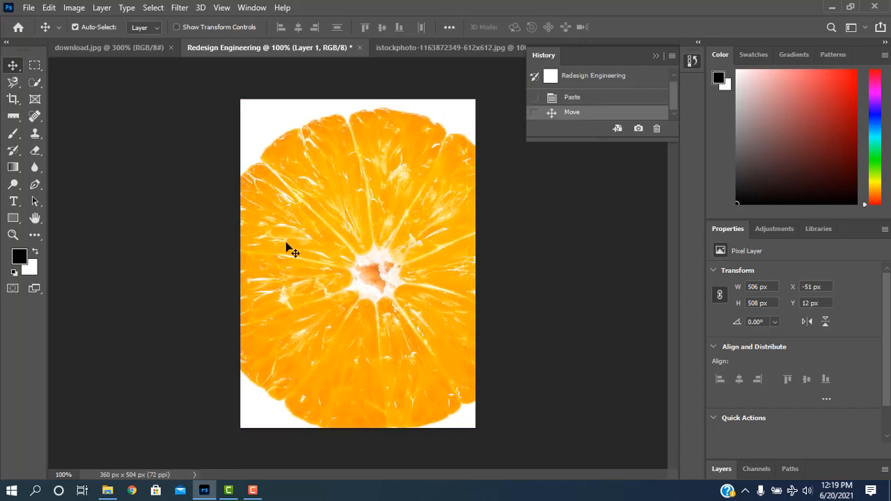
pyautogui.press('ctrl')
pyautogui.hotkey('ctrl', '-')
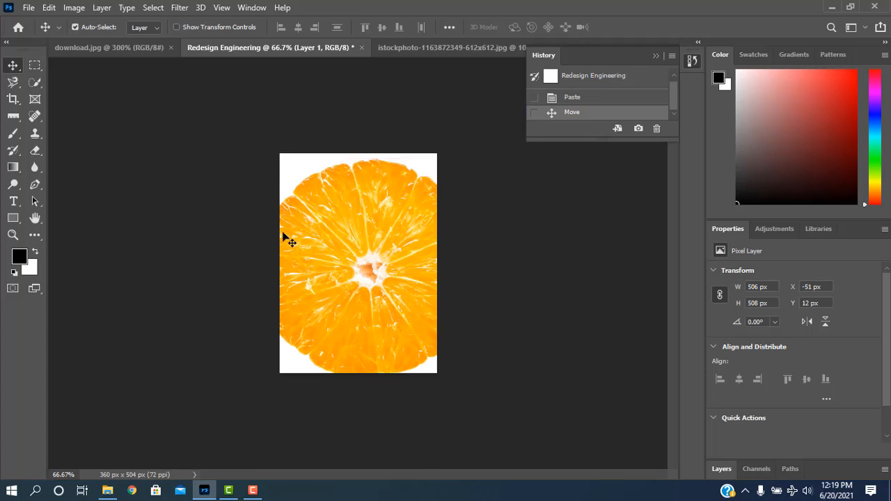
pyautogui.moveTo(354, 240)
pyautogui.mouseDown()
pyautogui.moveTo(306, 144)
pyautogui.moveTo(316, 213)
pyautogui.moveTo(342, 252)
pyautogui.mouseUp()
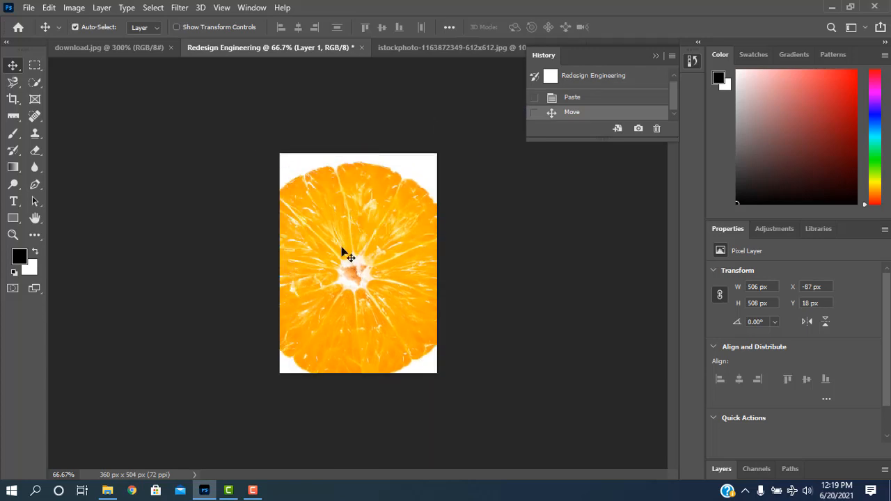
# Step: Scale the pasted orange flesh to about 285 x 305 px and place it at about X 24 px, Y 81 px
pyautogui.press('ctrl')
pyautogui.hotkey('ctrl', 't')
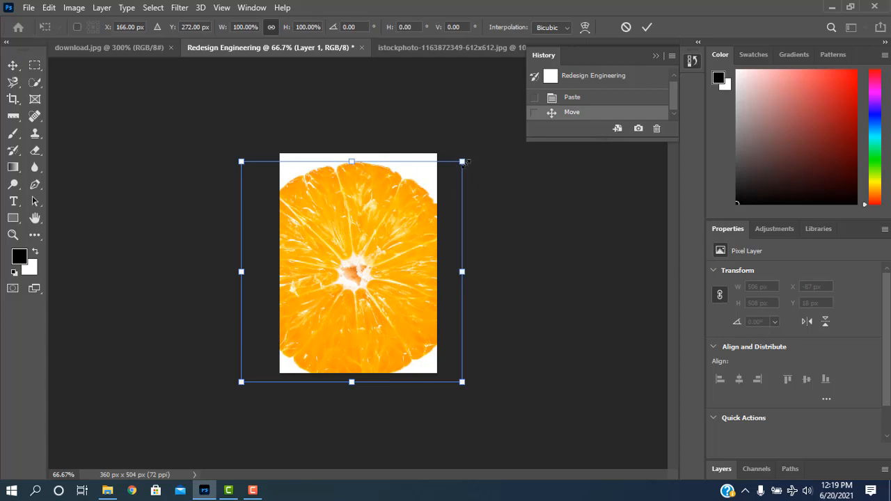
pyautogui.moveTo(468, 162); pyautogui.dragTo(417, 208)
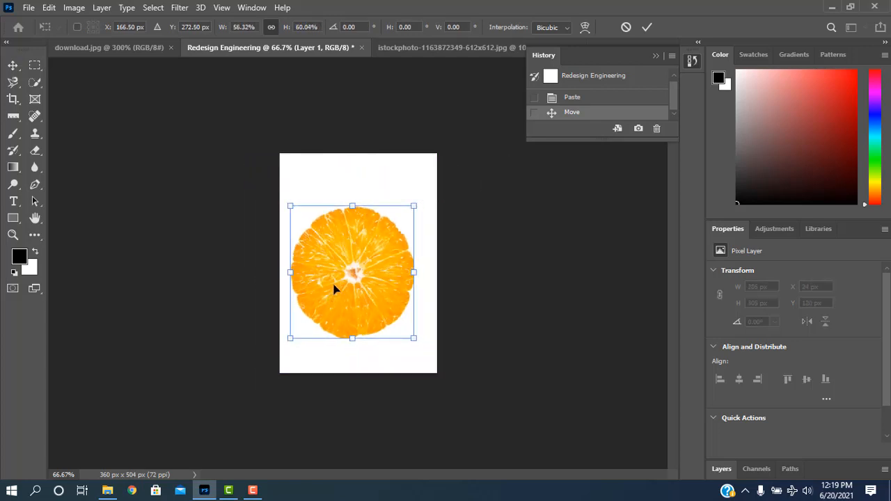
pyautogui.moveTo(334, 289); pyautogui.dragTo(323, 270)
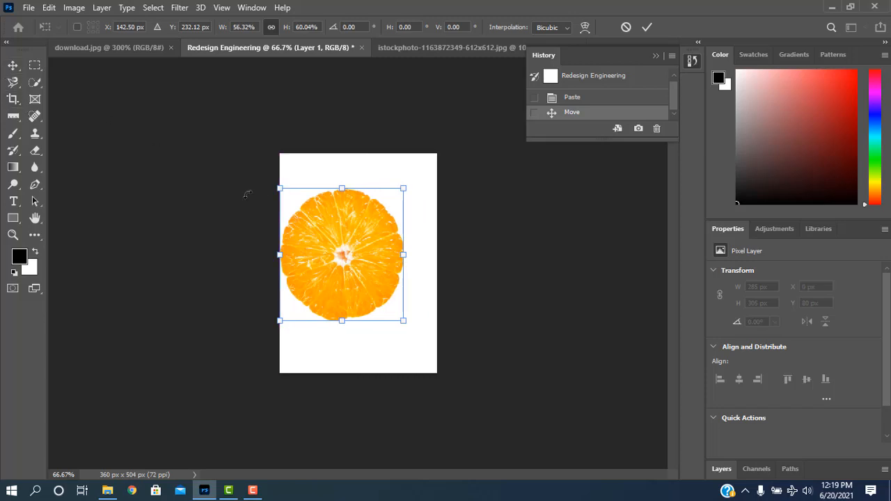
pyautogui.moveTo(377, 274); pyautogui.dragTo(389, 275)
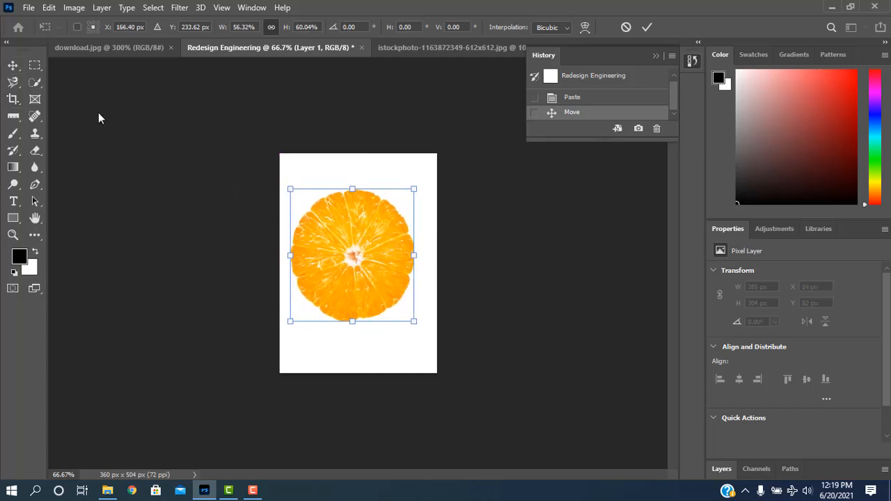
pyautogui.click(12, 64)
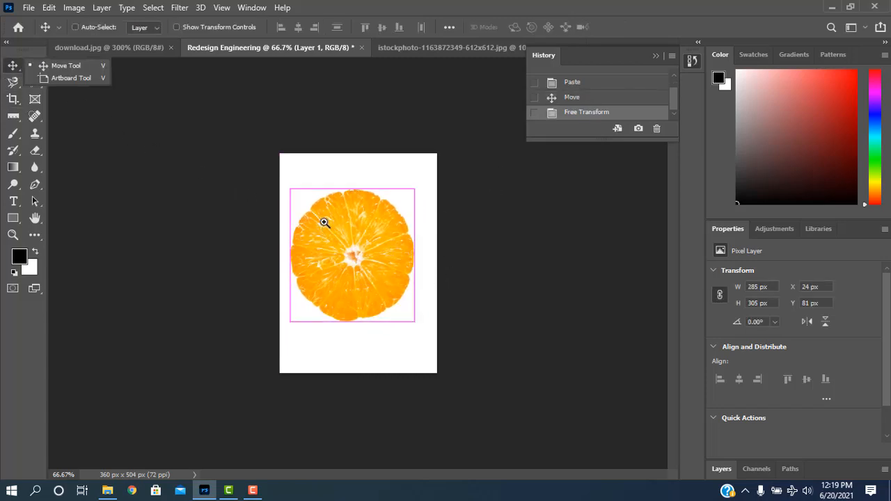
pyautogui.hotkey('ctrl', '+')
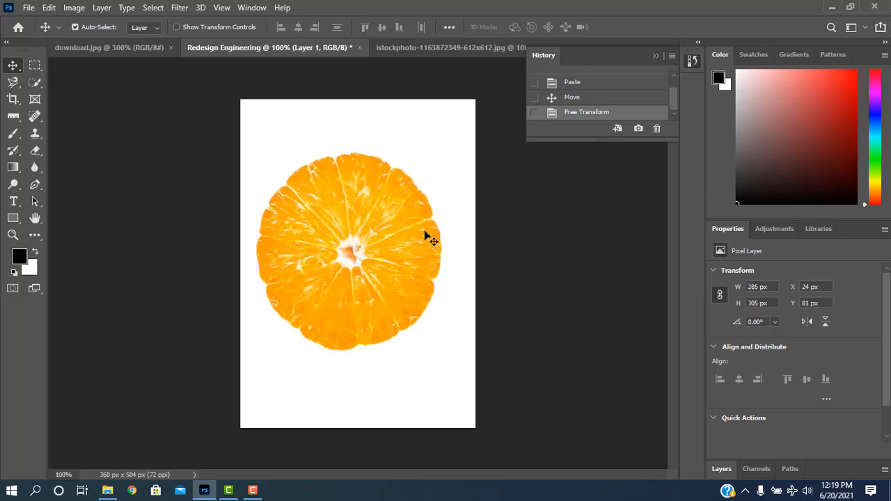
pyautogui.hotkey('ctrl', '+')
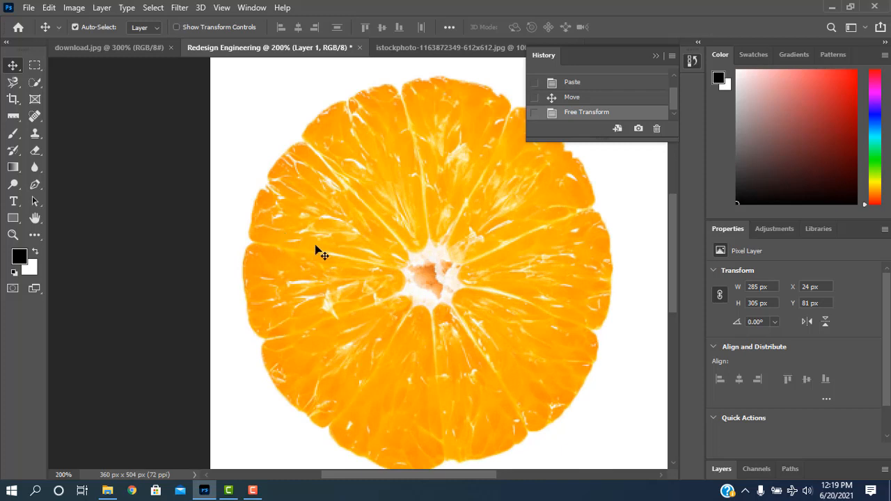
# Step: Restore the Redesign Engineering document to its blank opening state and deselect the orange flesh in the source photo
pyautogui.click(652, 60)
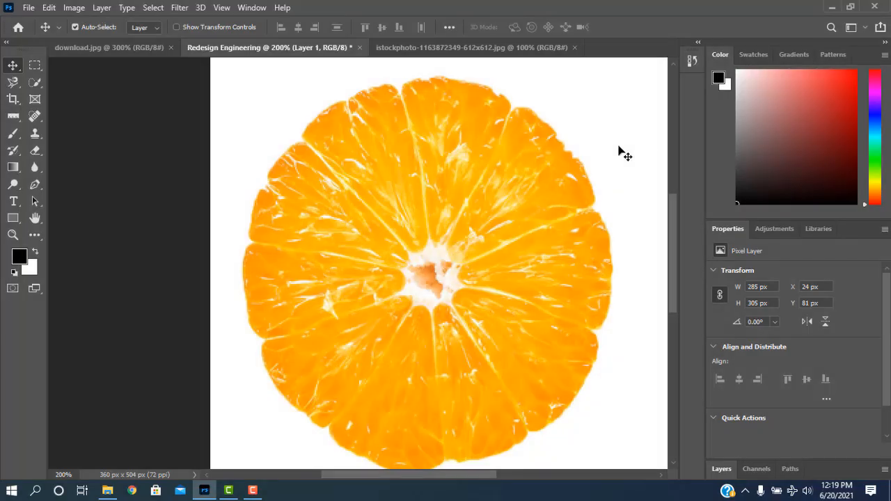
pyautogui.hotkey('ctrl', '-')
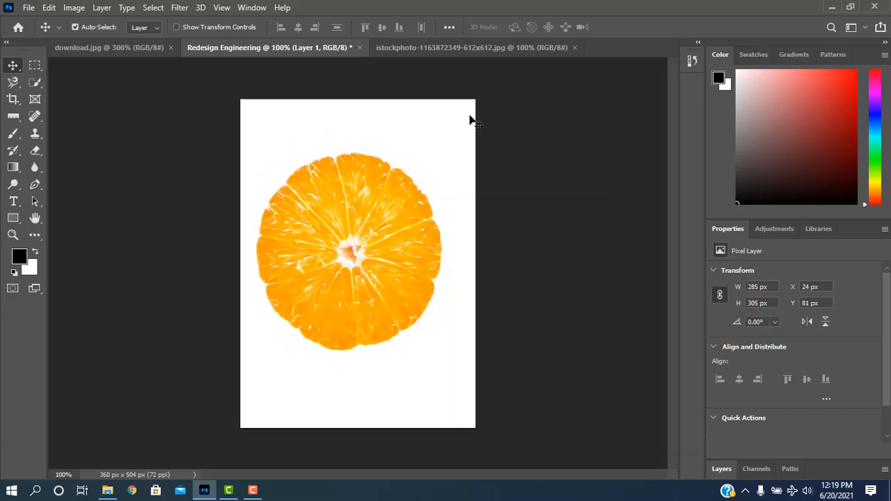
pyautogui.click(691, 62)
pyautogui.scroll(1, 599, 97)
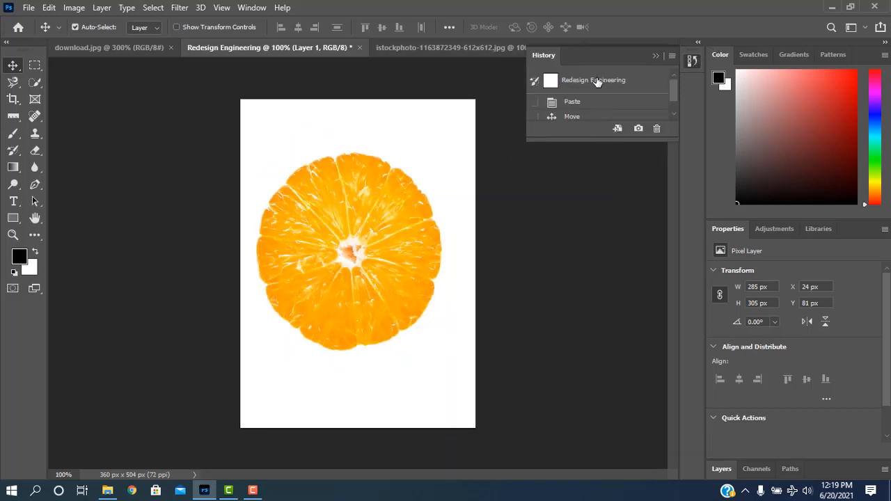
pyautogui.click(597, 81)
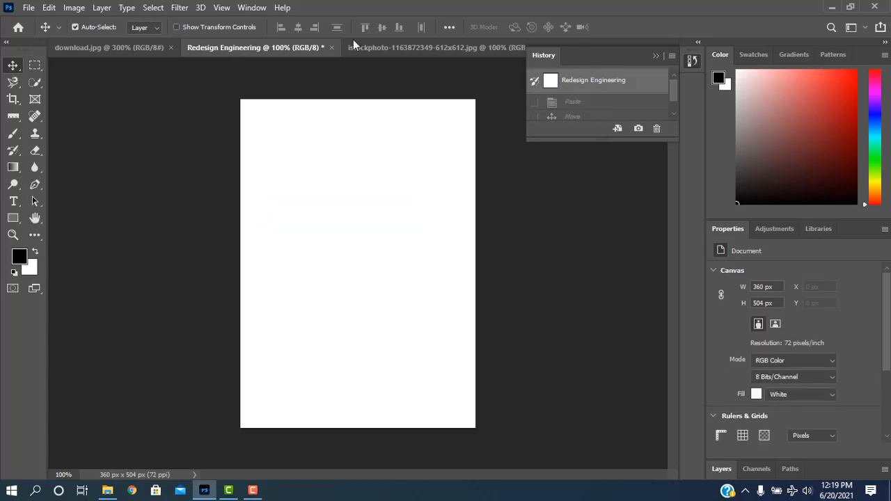
pyautogui.click(373, 48)
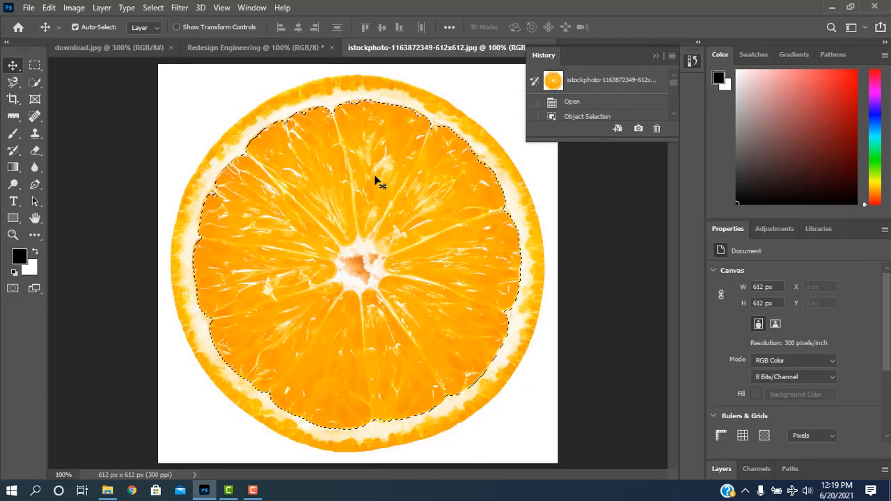
pyautogui.hotkey('ctrl', 'd')
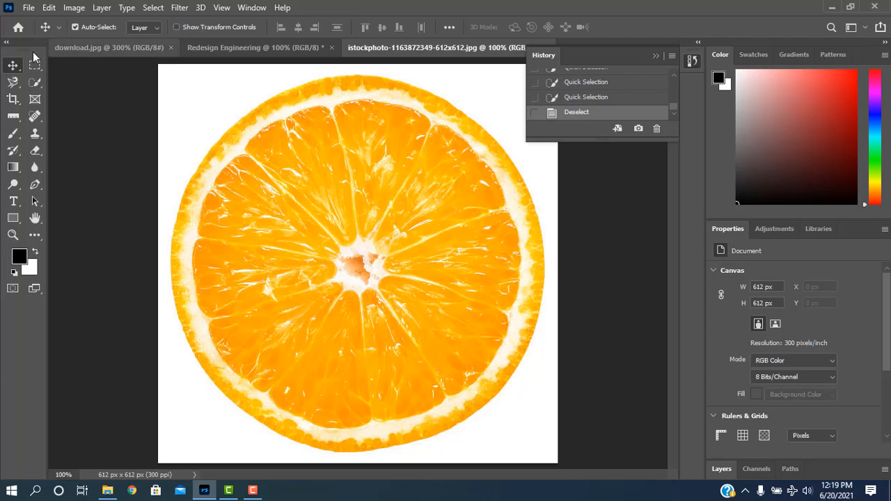
# Step: Try the Magic Wand at tolerance 32 on different orange segments, ending with the lower segments selected
pyautogui.click(35, 82)
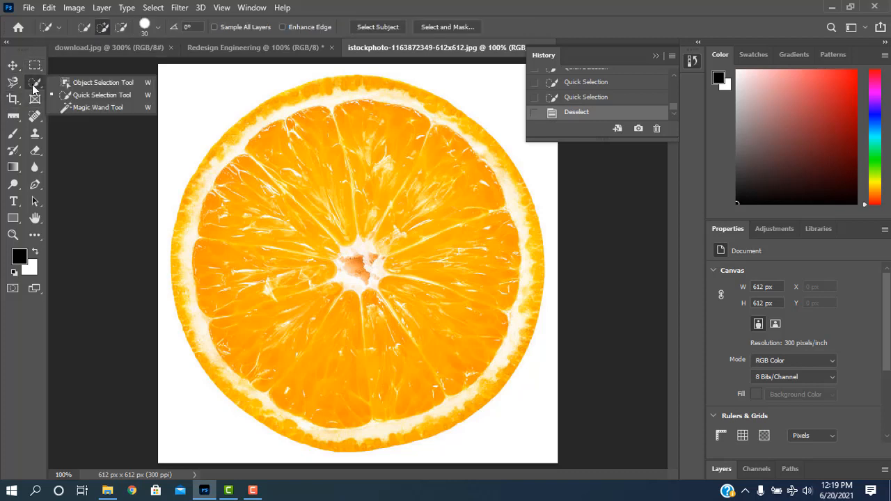
pyautogui.click(93, 108)
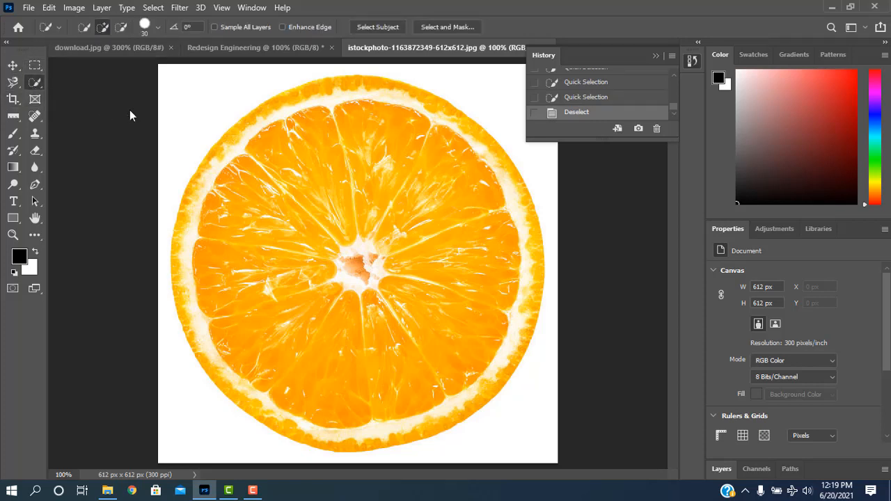
pyautogui.click(307, 200)
pyautogui.click(398, 221)
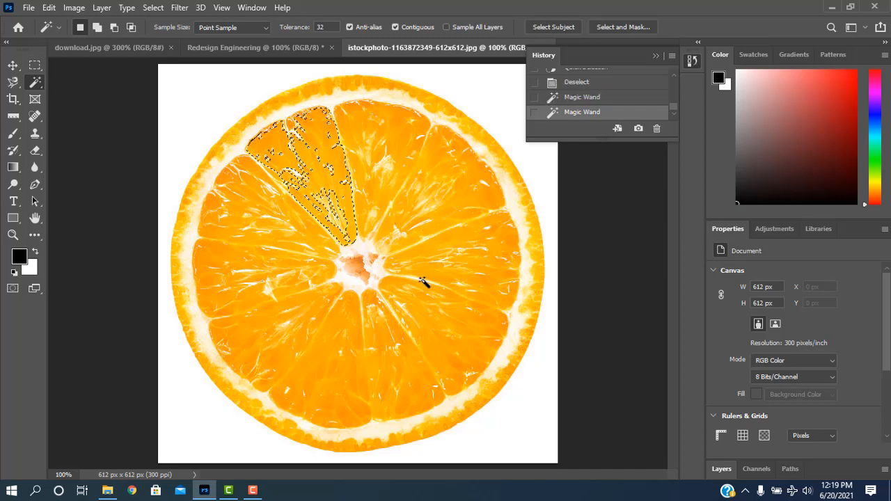
pyautogui.click(332, 320)
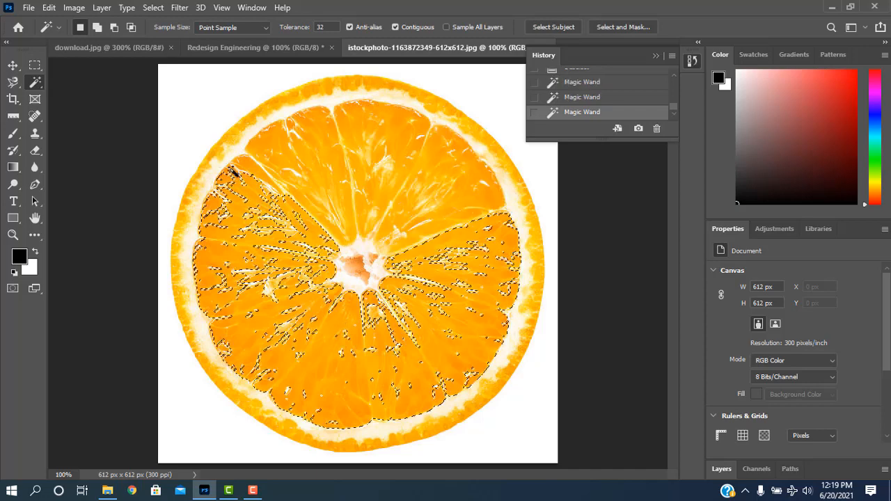
pyautogui.click(431, 180)
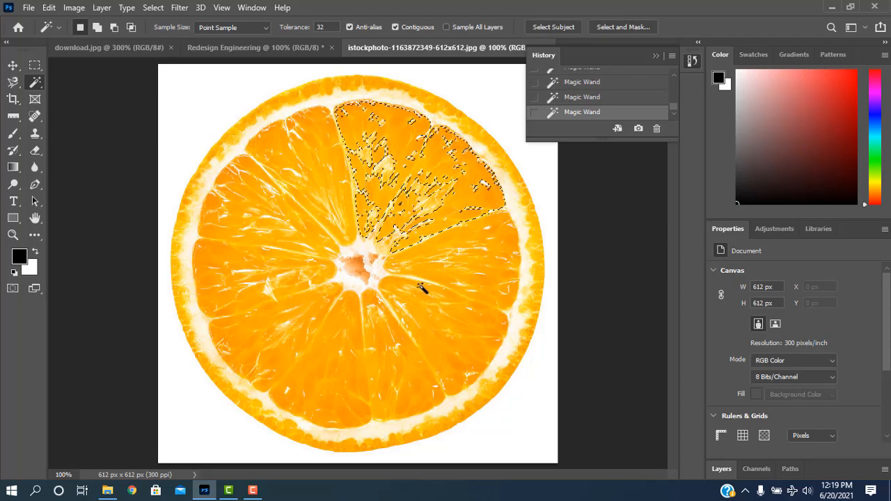
pyautogui.click(286, 231)
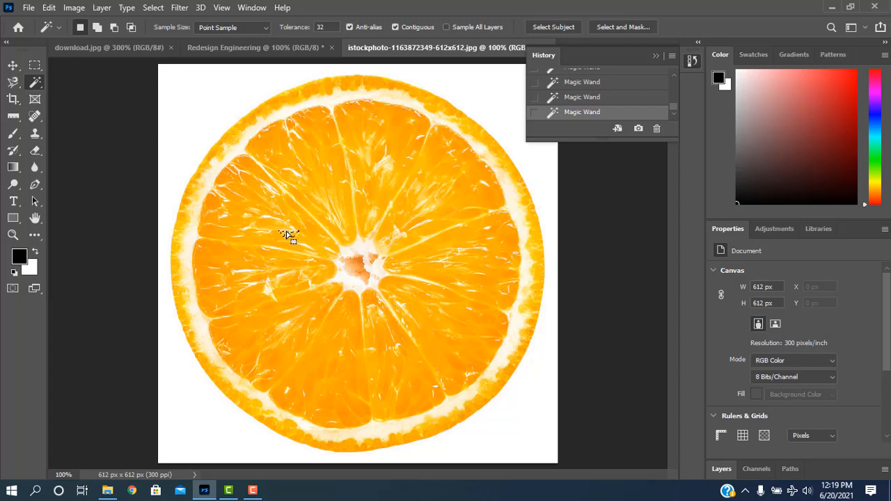
pyautogui.click(399, 200)
pyautogui.click(403, 305)
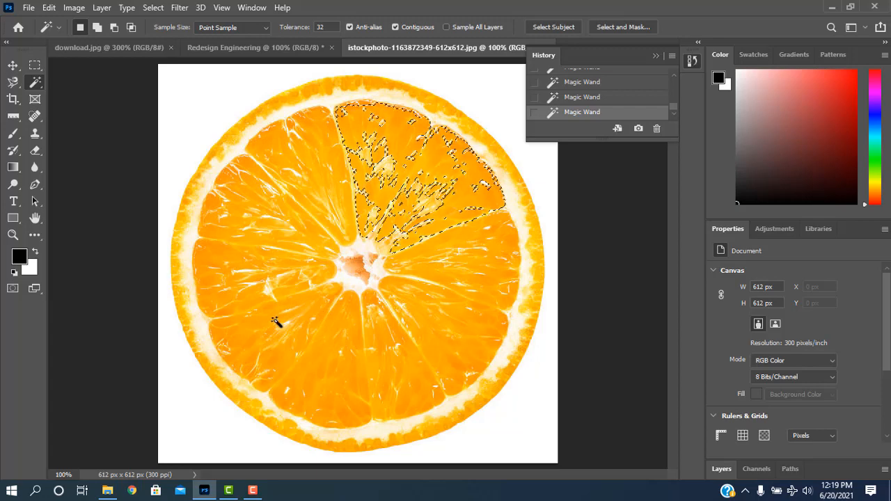
# Step: Add the remaining upper orange segments to the Magic Wand selection using the Add to selection mode
pyautogui.click(97, 28)
pyautogui.click(394, 160)
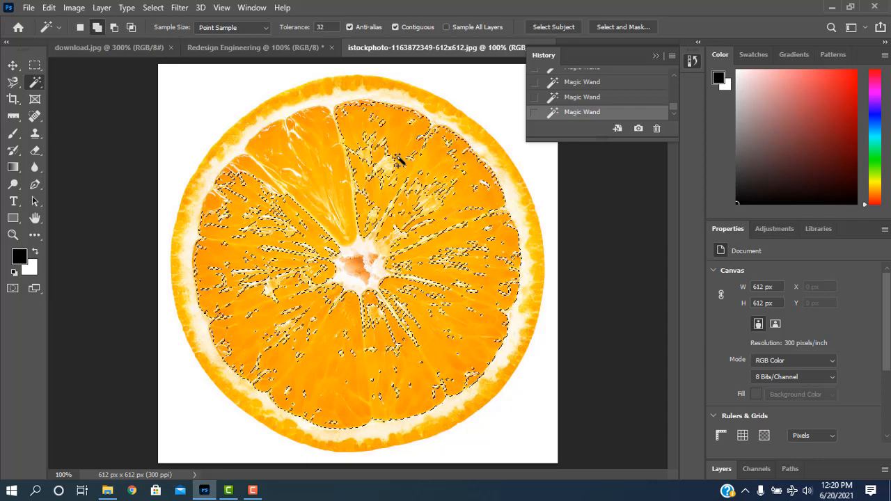
pyautogui.click(265, 182)
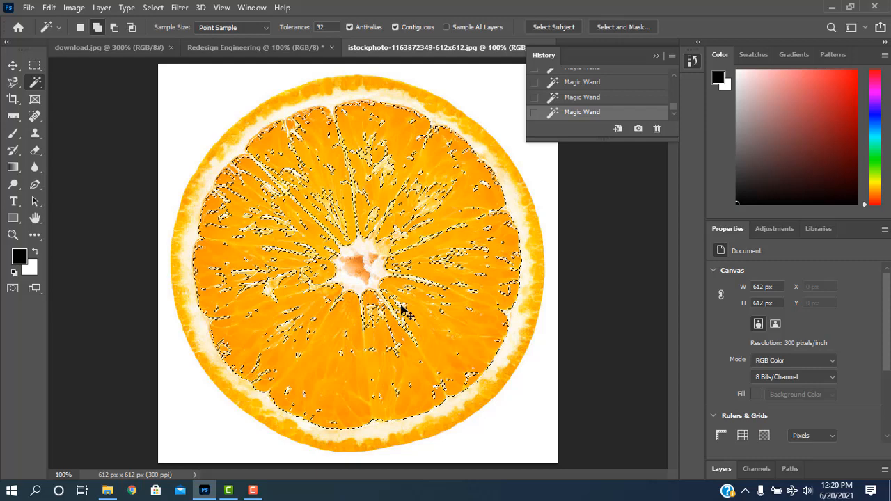
# Step: Paste the orange flesh picked out with the Magic Wand into the Redesign Engineering document
pyautogui.click(305, 50)
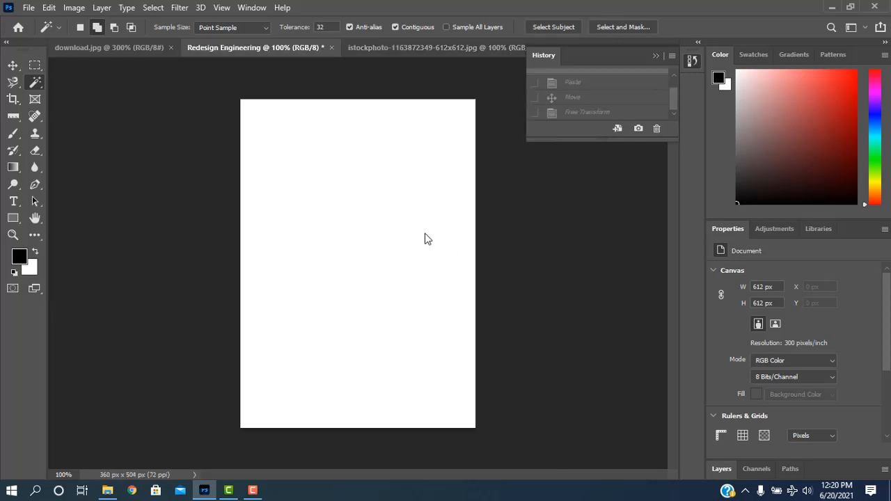
pyautogui.hotkey('ctrl', 'v')
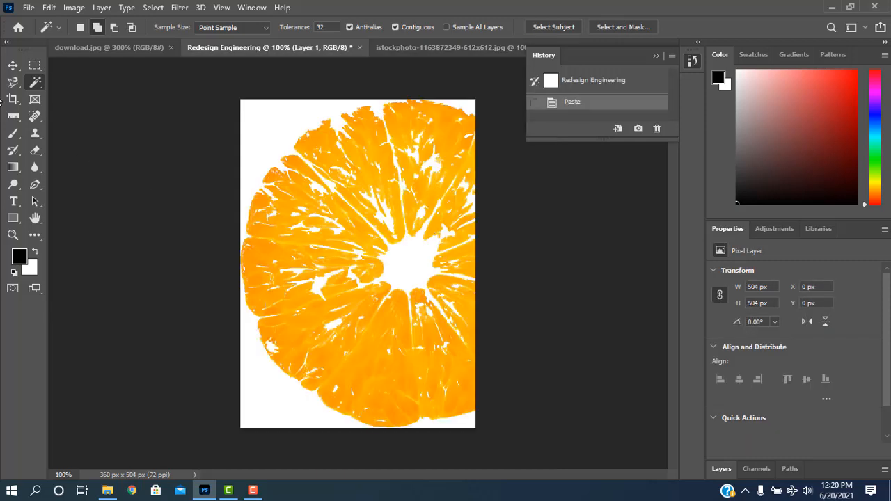
pyautogui.click(12, 64)
pyautogui.moveTo(325, 220); pyautogui.dragTo(332, 252)
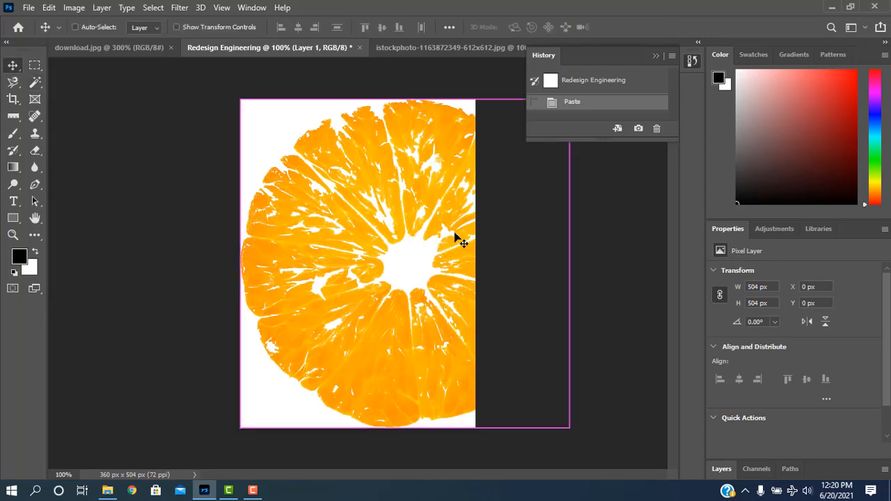
# Step: Scale the pasted orange flesh to about 312 x 296 px and place it at about X 15 px, Y 81 px
pyautogui.hotkey('ctrl', 't')
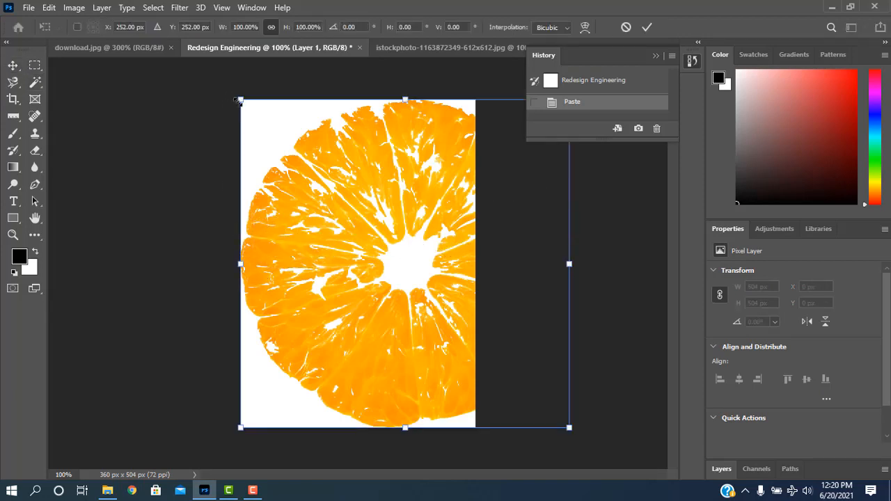
pyautogui.moveTo(238, 101); pyautogui.dragTo(303, 168)
pyautogui.click(13, 66)
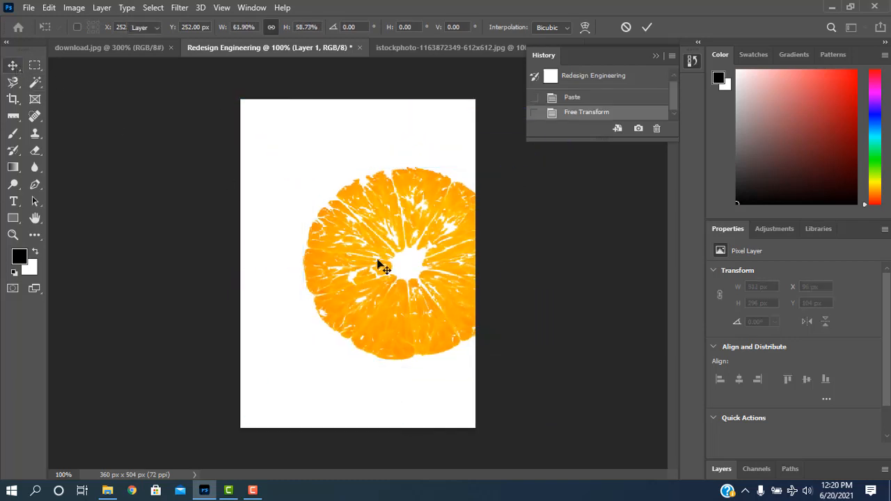
pyautogui.moveTo(383, 268); pyautogui.dragTo(329, 256)
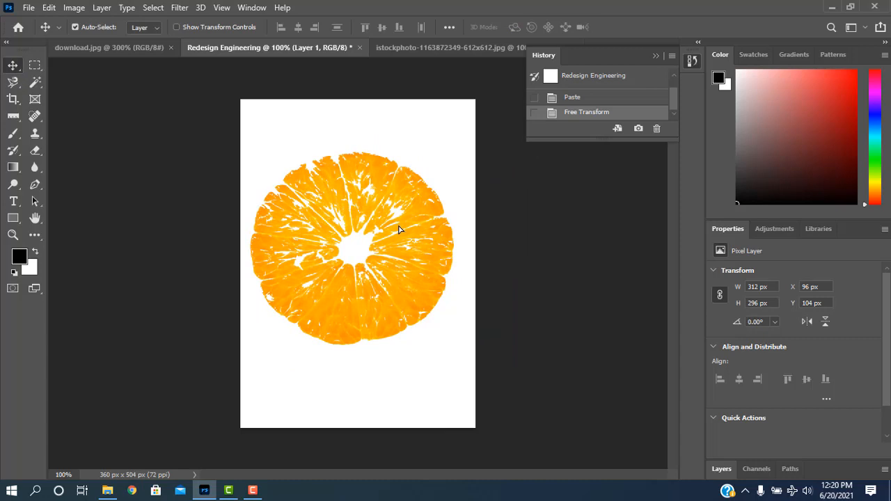
pyautogui.keyDown('ctrl'); pyautogui.click(364, 225); pyautogui.keyUp('ctrl')
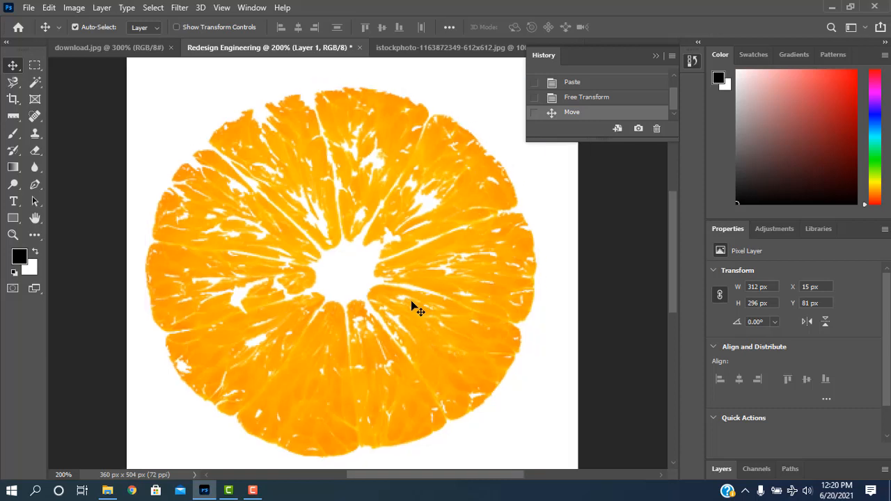
pyautogui.hotkey('ctrl', '-')
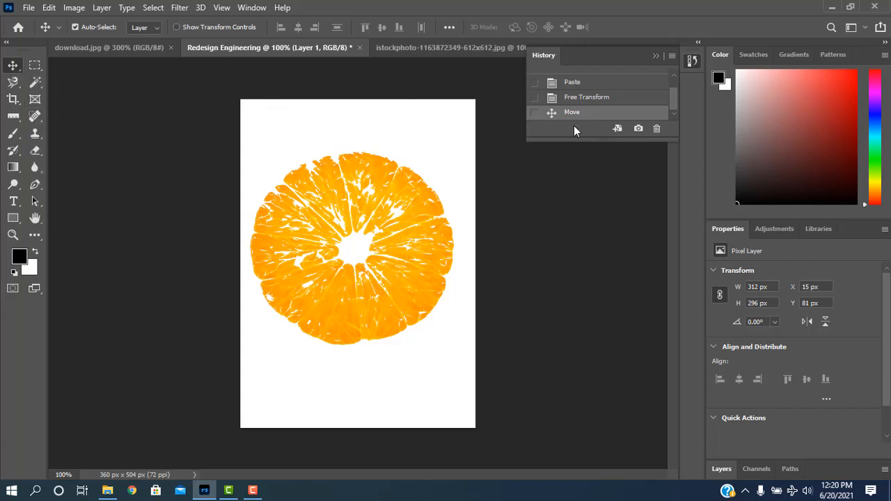
# Step: Restore the Redesign Engineering document to its blank opening state from the history
pyautogui.click(656, 55)
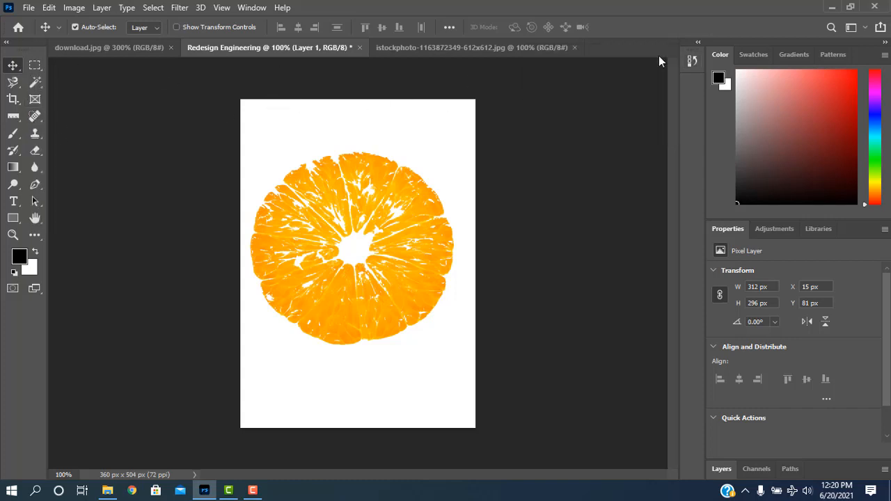
pyautogui.click(692, 60)
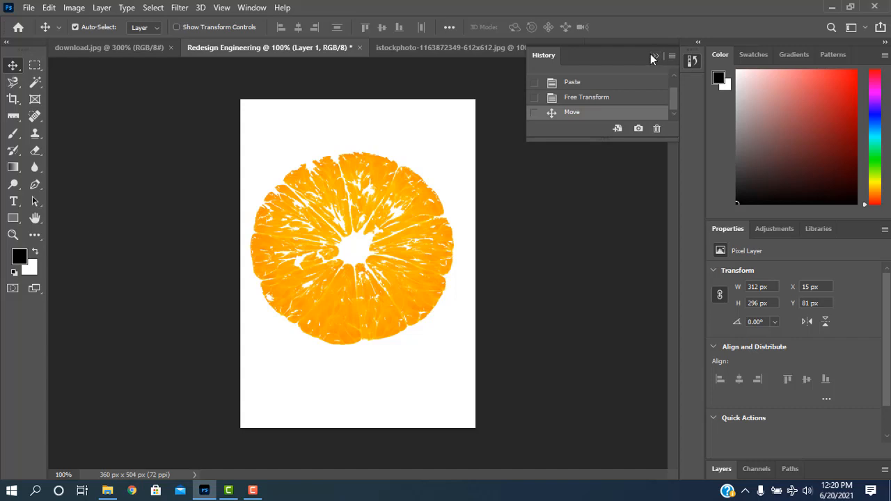
pyautogui.scroll(1, 598, 100)
pyautogui.click(599, 80)
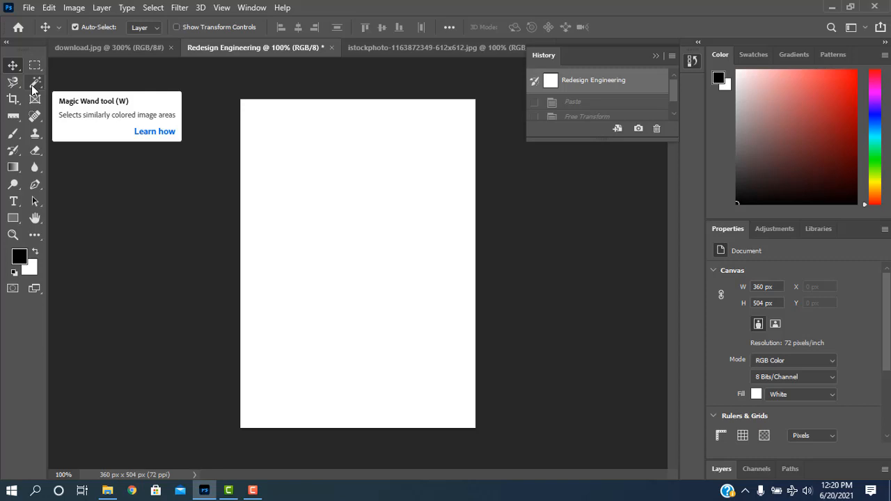
# Step: With the Magic Wand tool active, deselect the orange flesh in the istockphoto source photo and hide the history
pyautogui.click(32, 85)
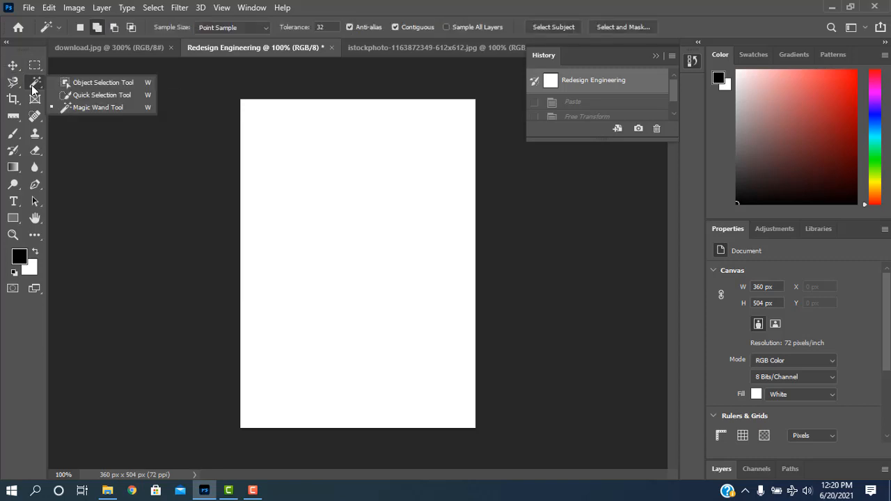
pyautogui.click(88, 108)
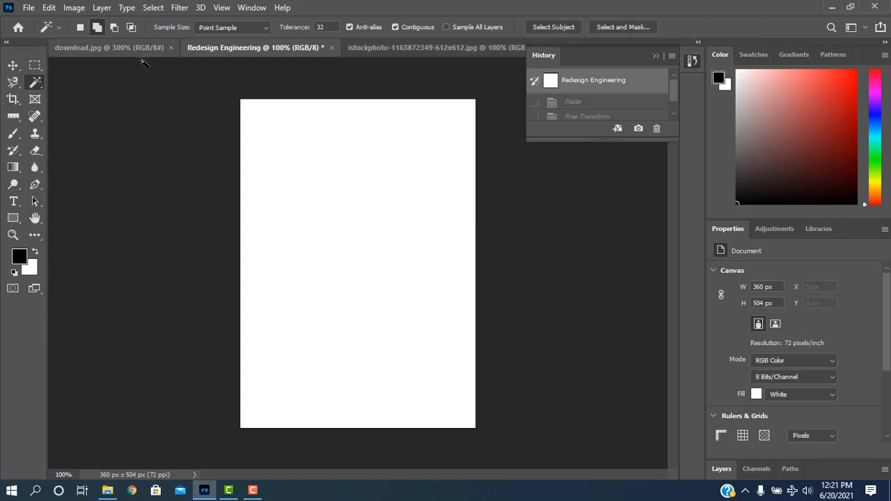
pyautogui.click(392, 47)
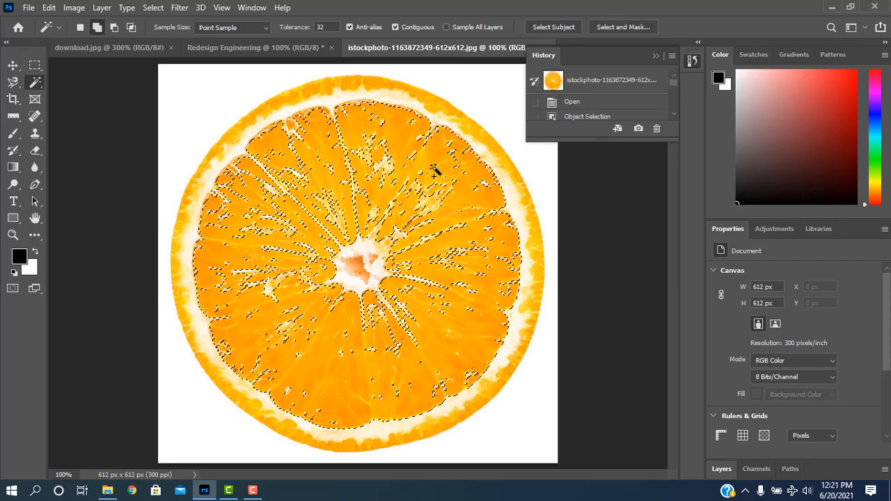
pyautogui.hotkey('ctrl', 'd')
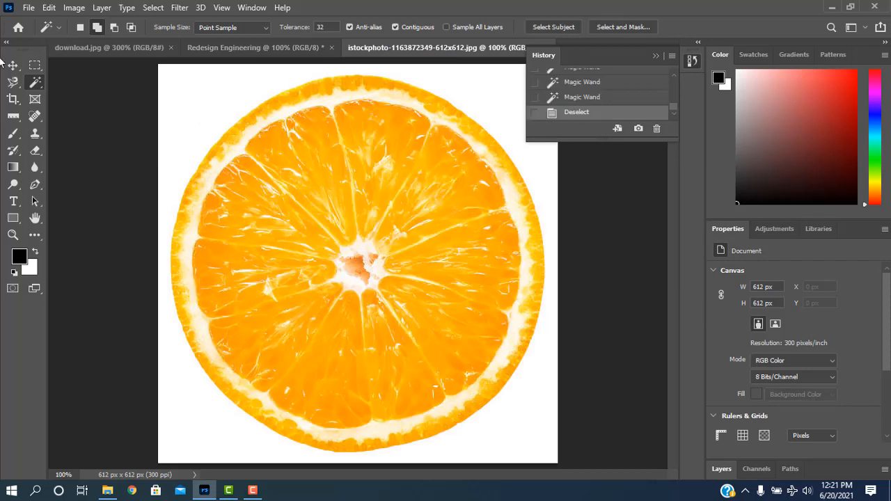
pyautogui.click(655, 55)
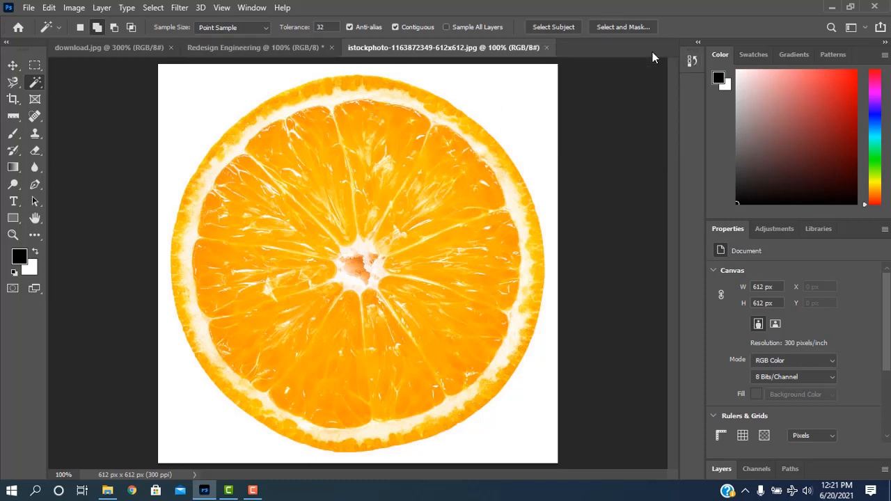